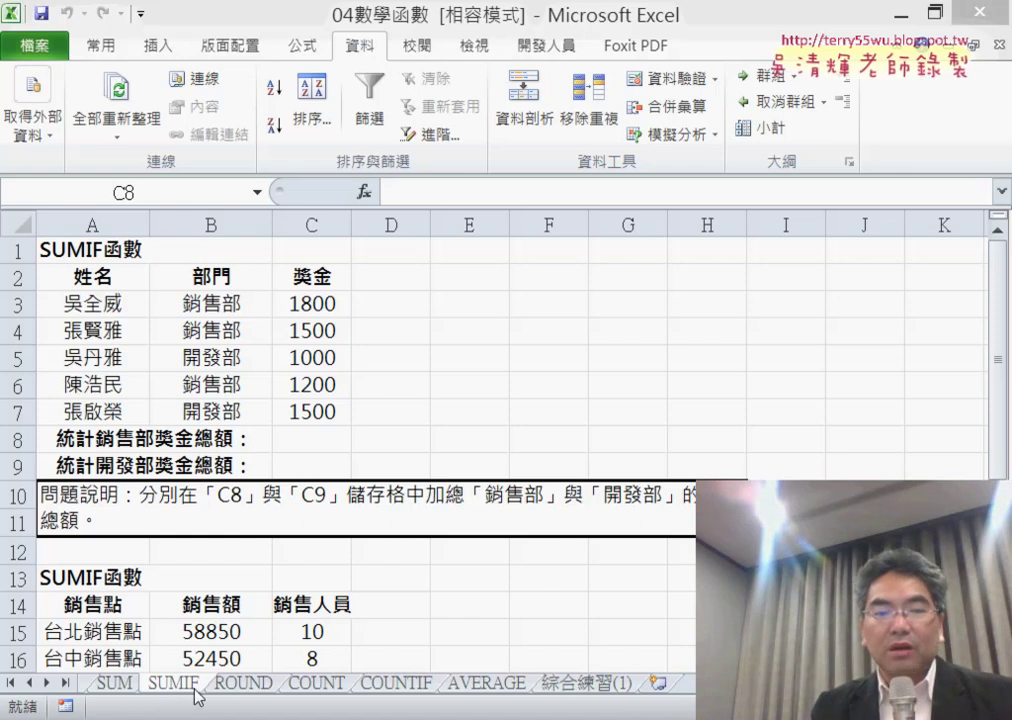
Select C8 and highlight the 銷售部 entries with pen marks, then clear the ink
click(333, 441)
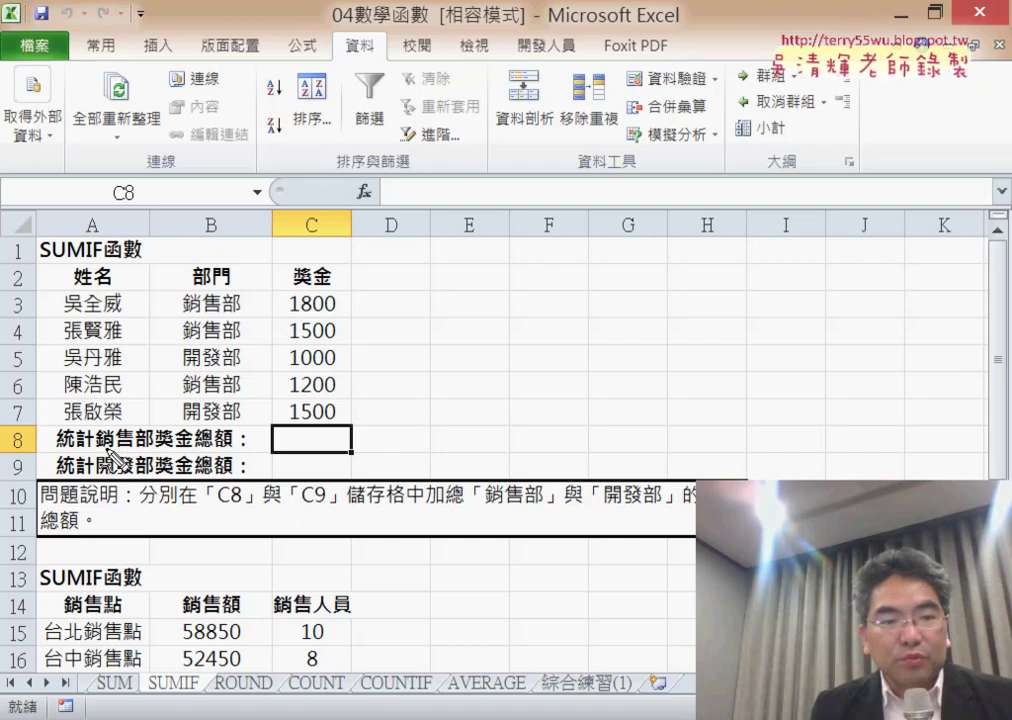
drag(97, 447, 152, 455)
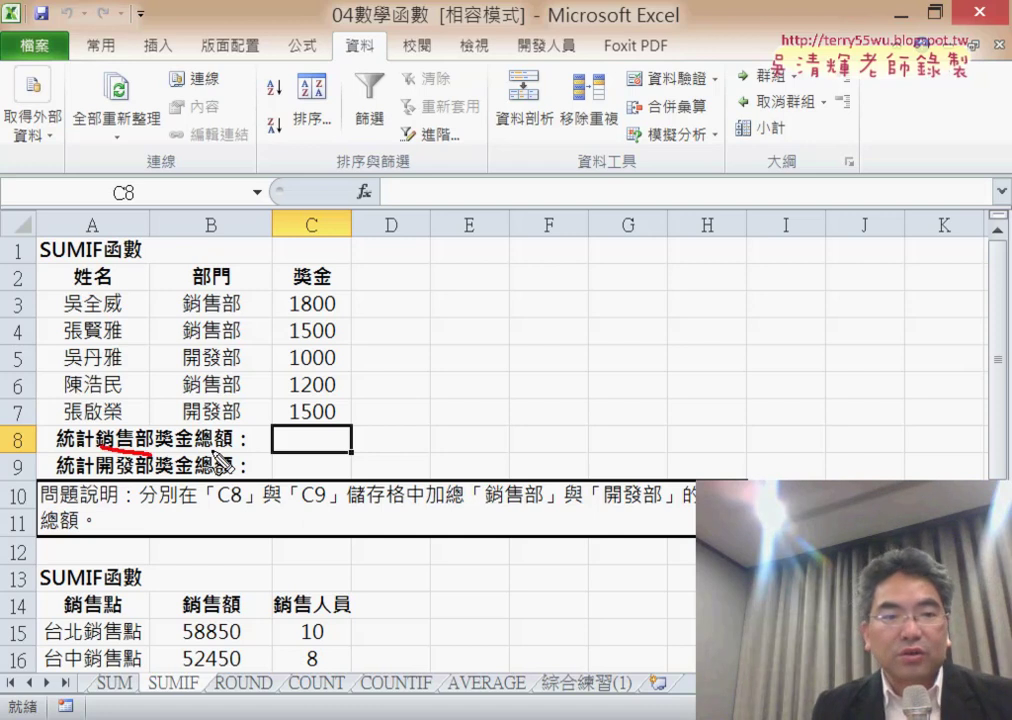
mouse_move(185, 315)
mouse_down()
mouse_move(222, 319)
mouse_move(242, 345)
mouse_up()
drag(205, 394, 245, 398)
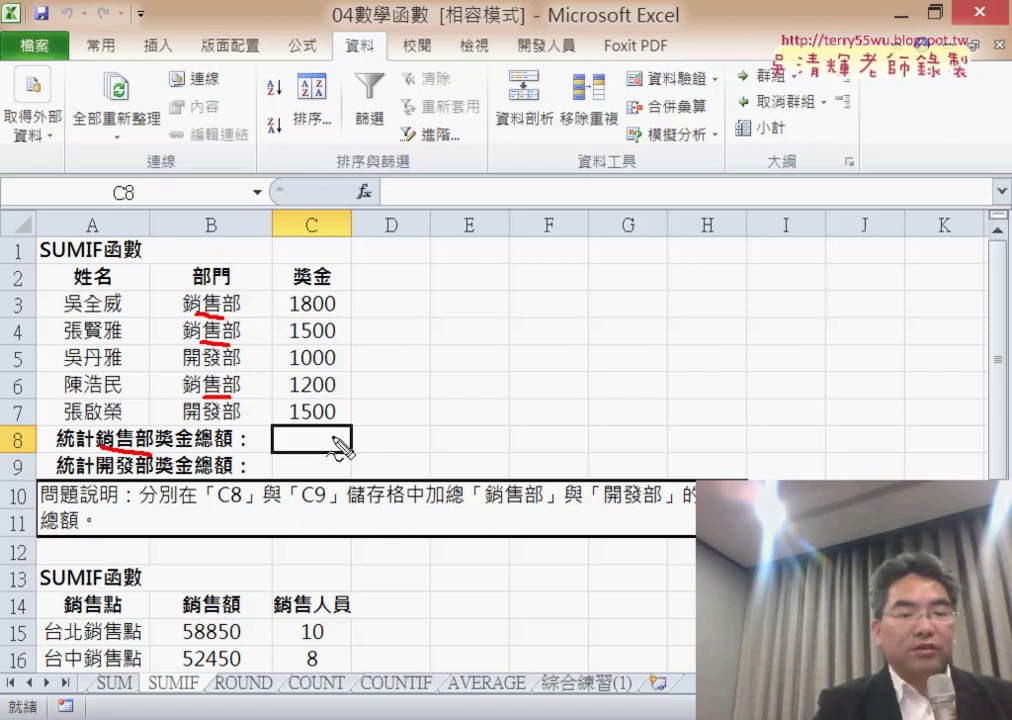
key(Escape)
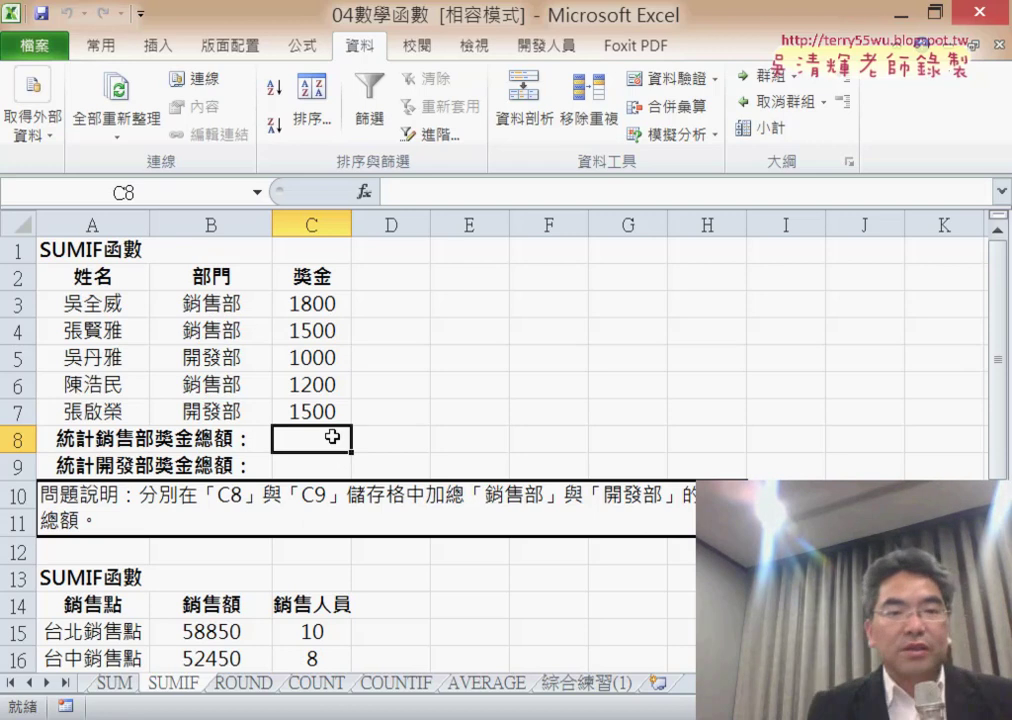
Insert SUMIF into C8 from the 數學與三角函數 category and move its arguments dialog aside
click(363, 190)
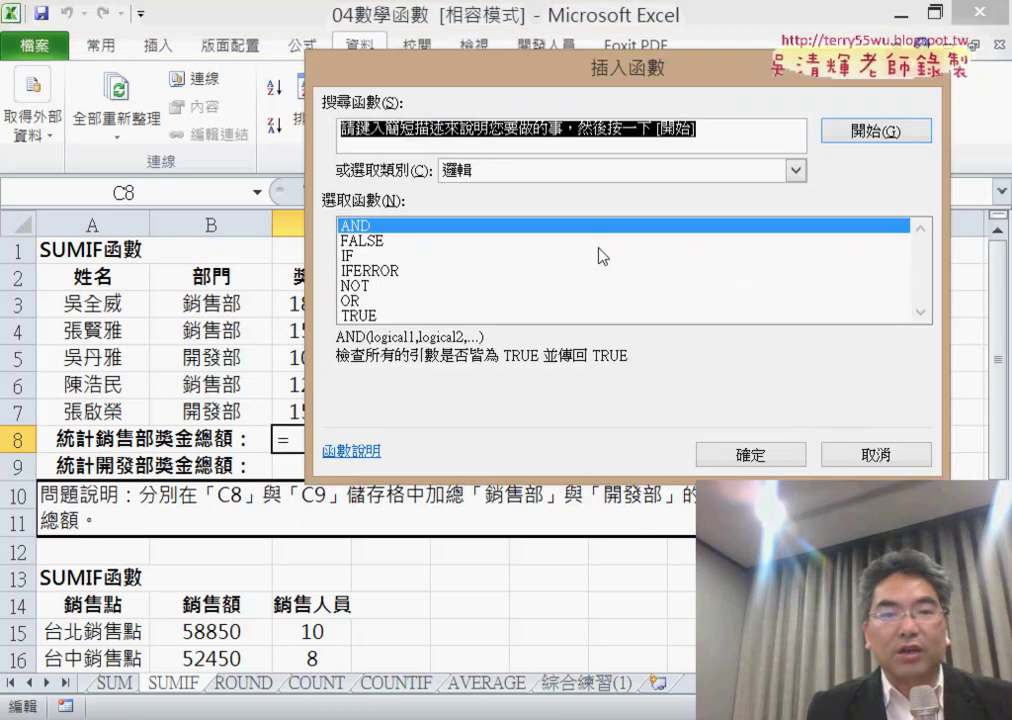
click(588, 174)
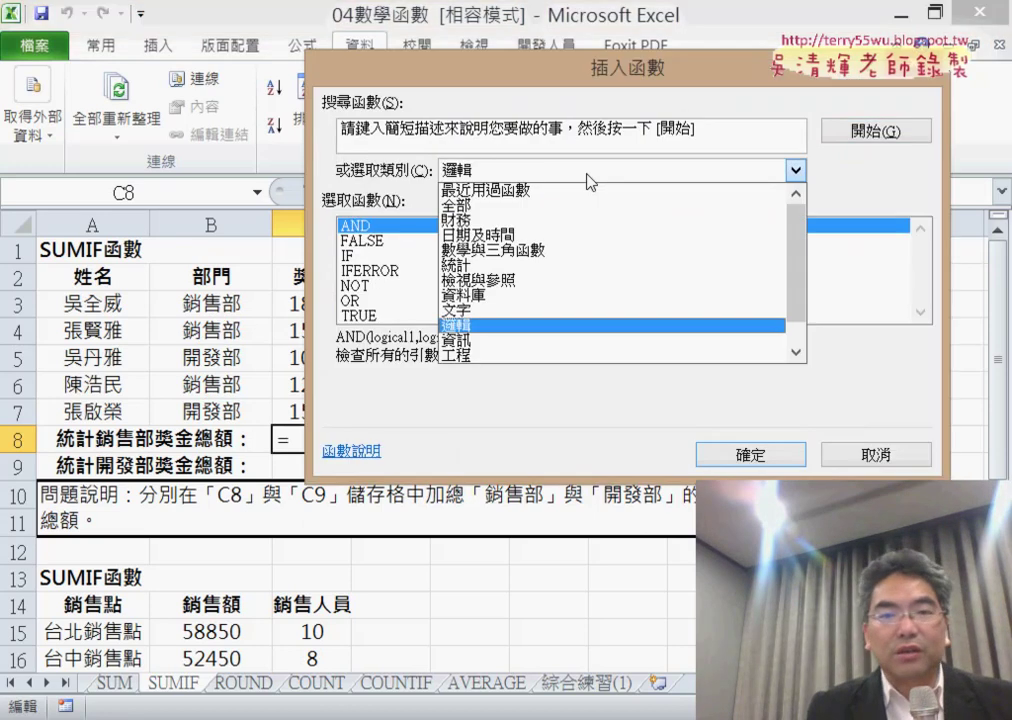
click(568, 253)
drag(920, 248, 928, 292)
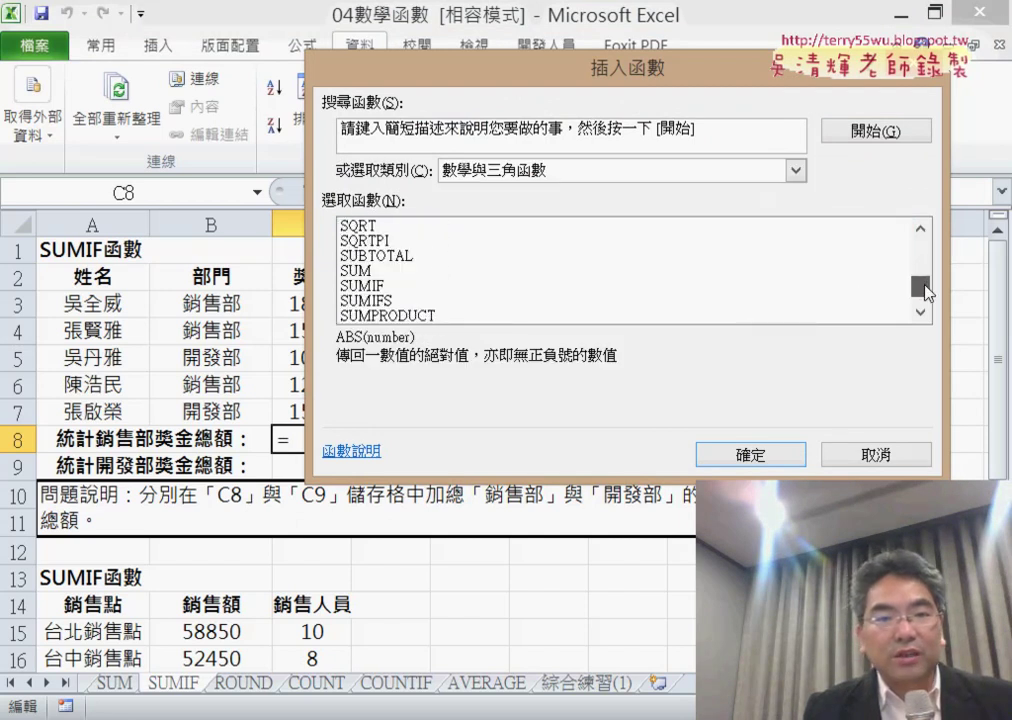
click(386, 286)
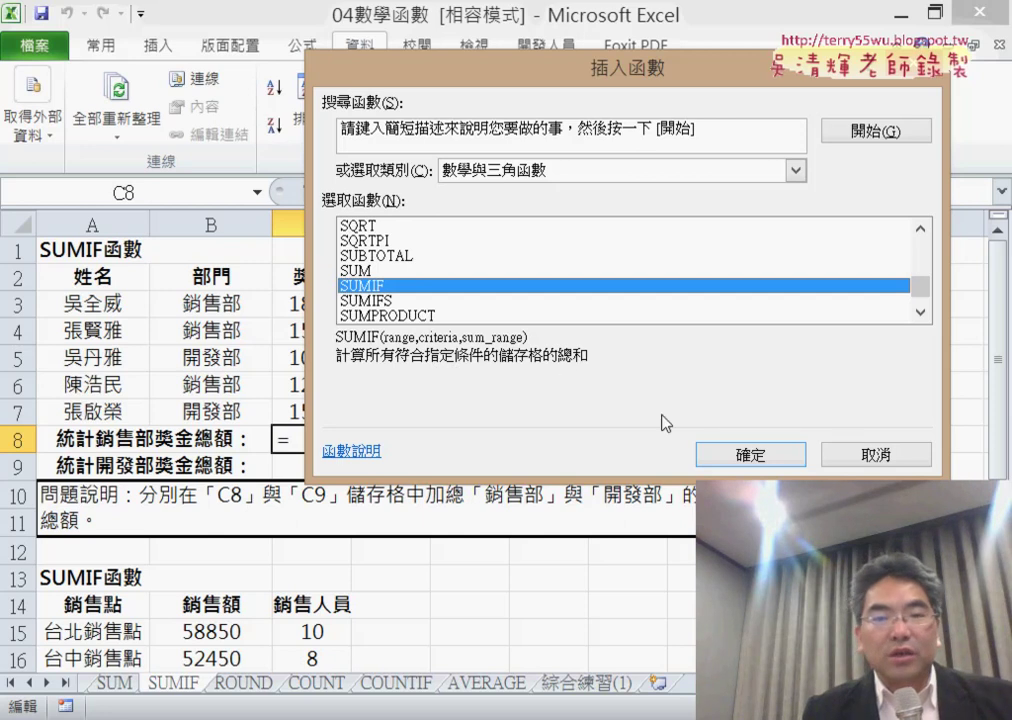
click(757, 455)
drag(407, 129, 640, 143)
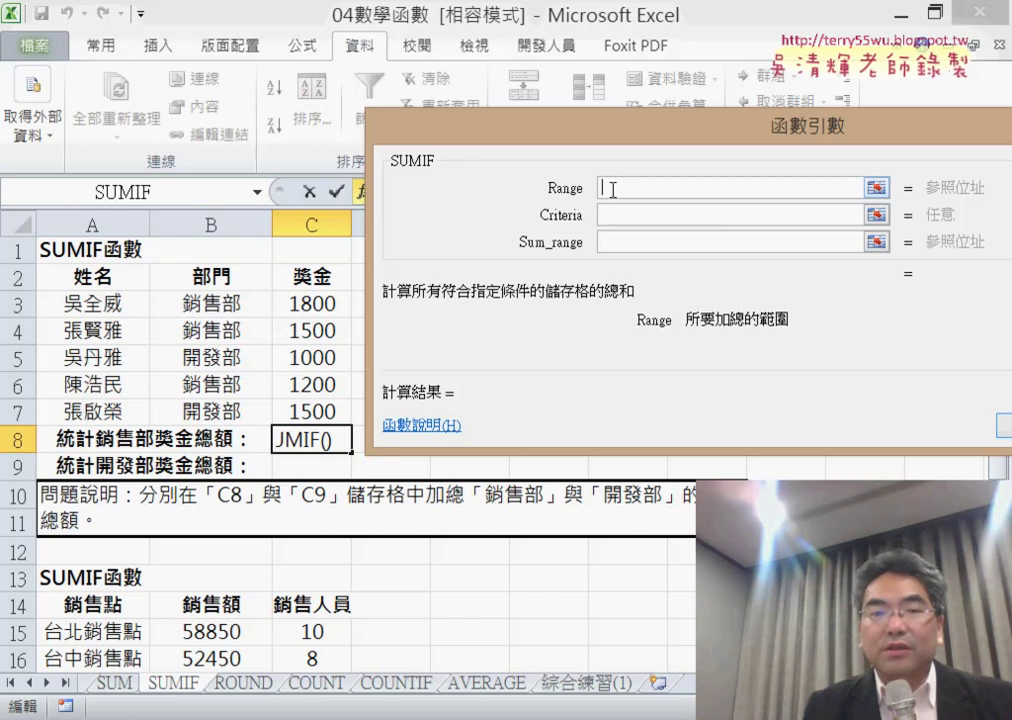
Enter =SUMIF(B3:B7,B3,C3:C7) in C8 for a sales bonus total of 4500
click(610, 217)
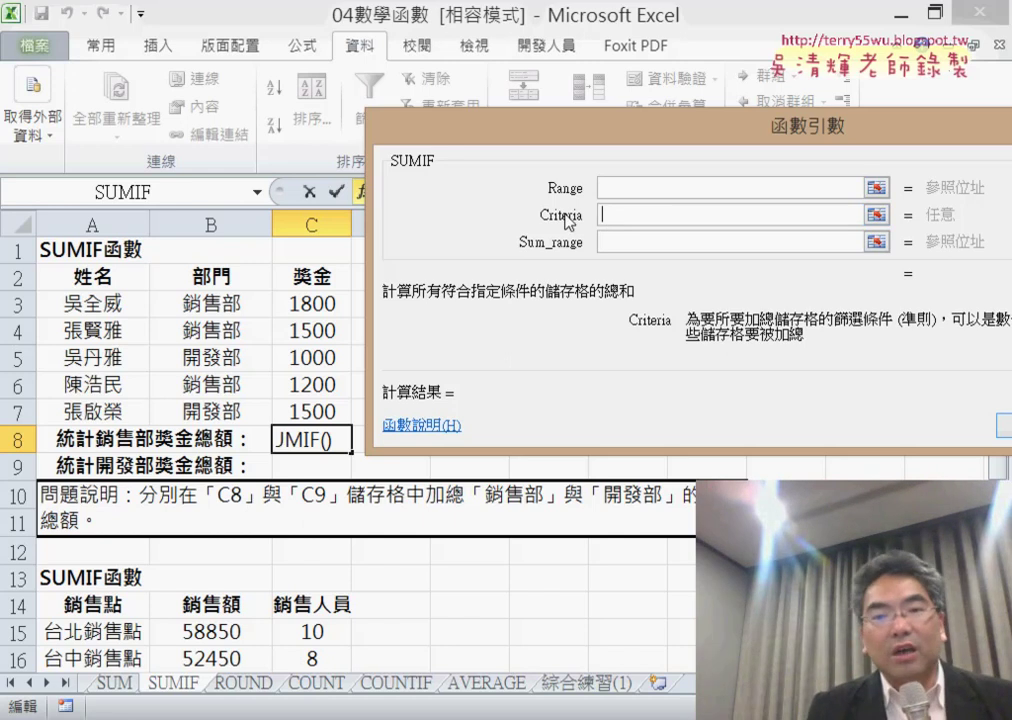
click(629, 185)
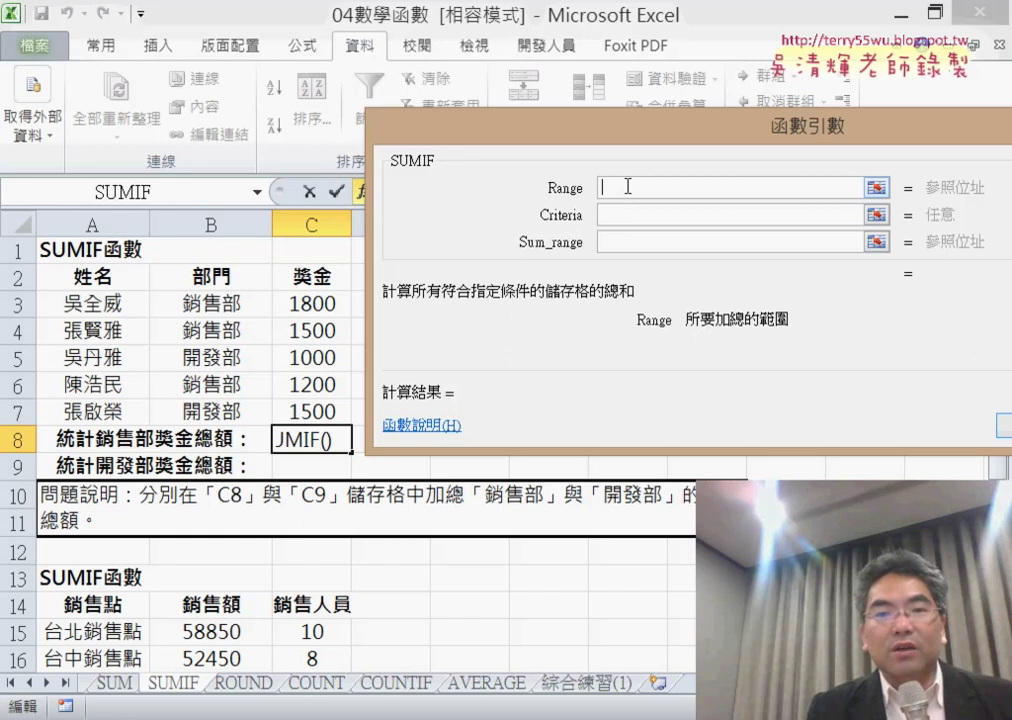
drag(212, 305, 205, 413)
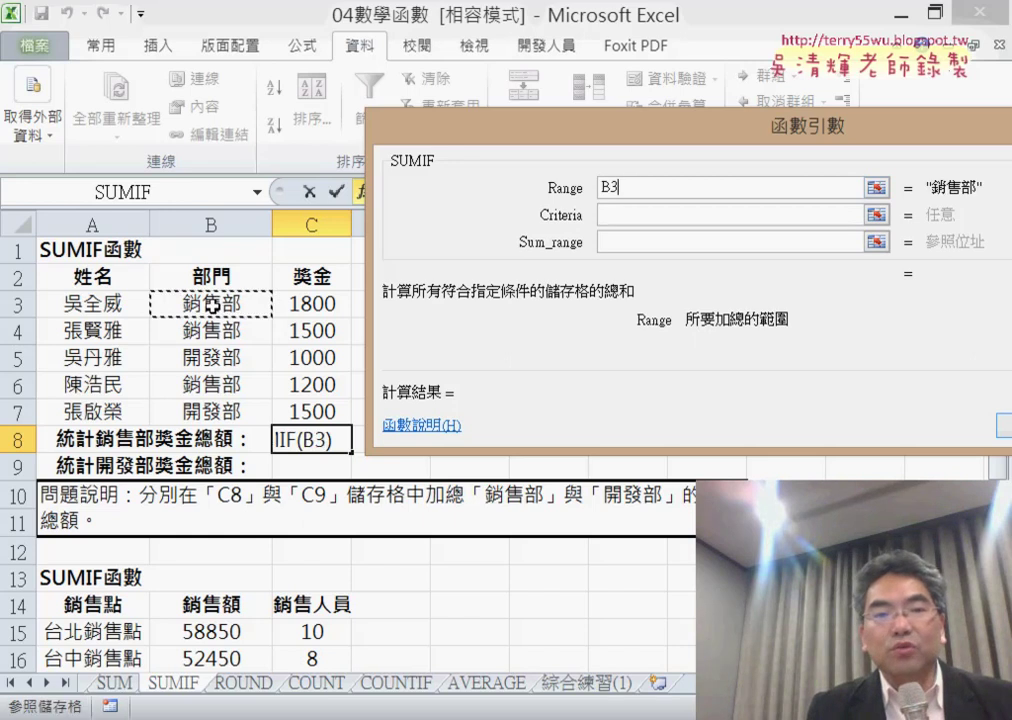
click(613, 215)
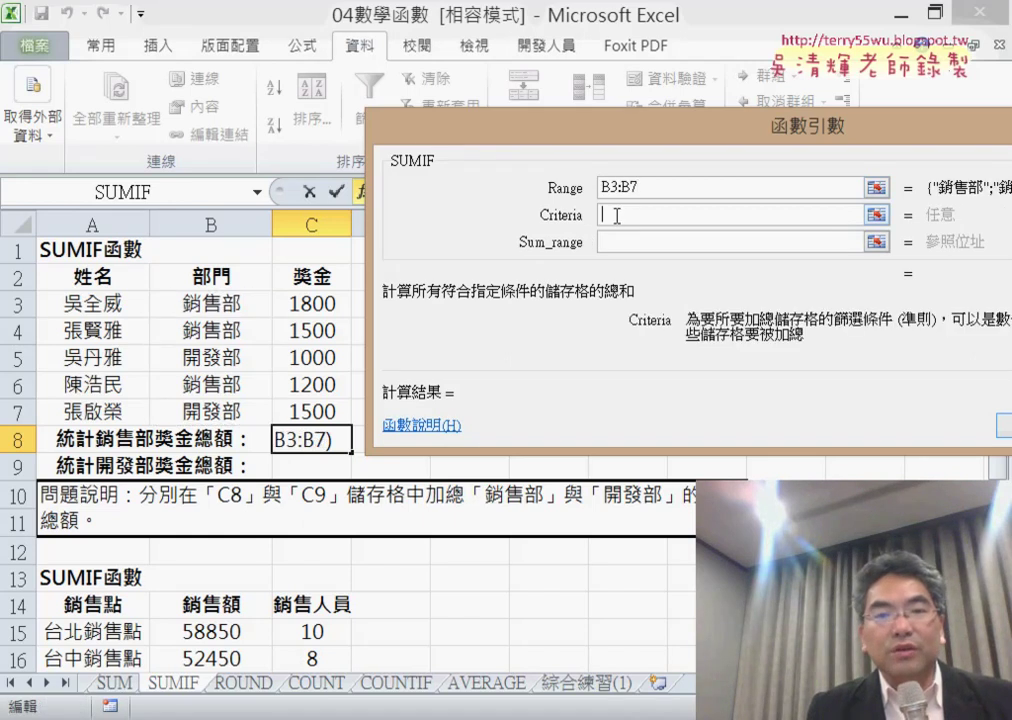
click(232, 308)
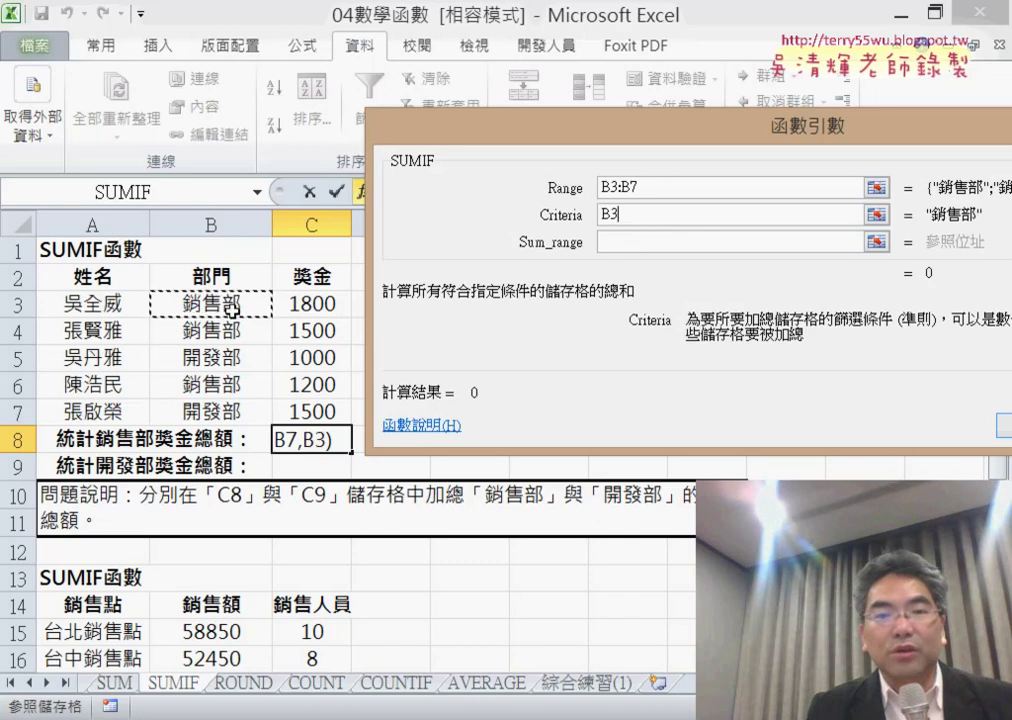
click(611, 245)
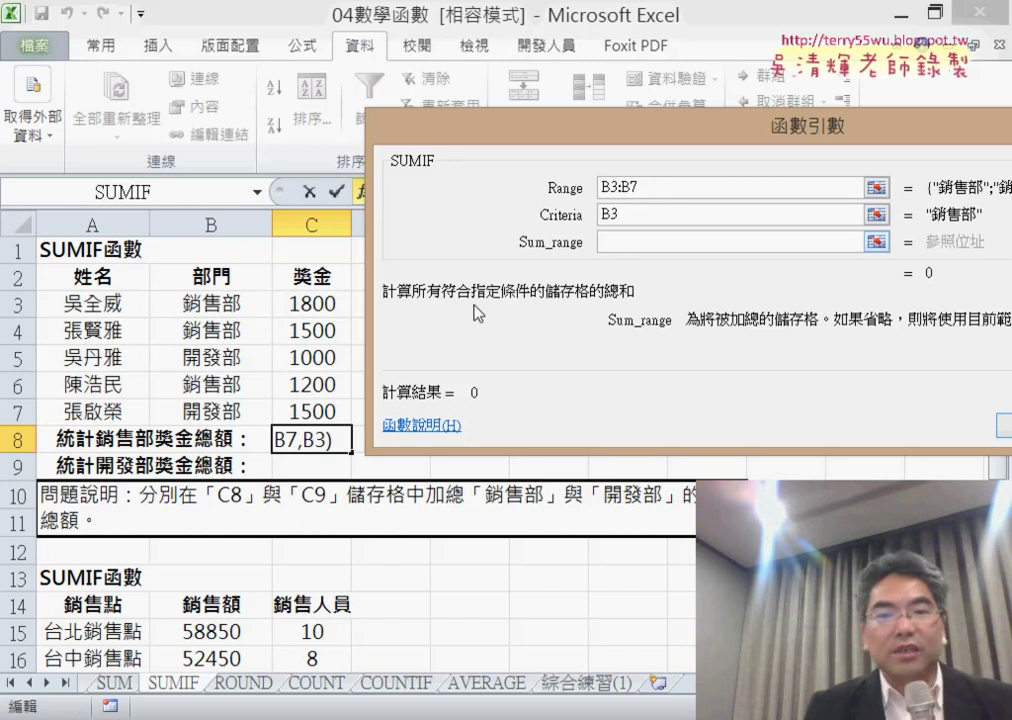
drag(332, 303, 310, 408)
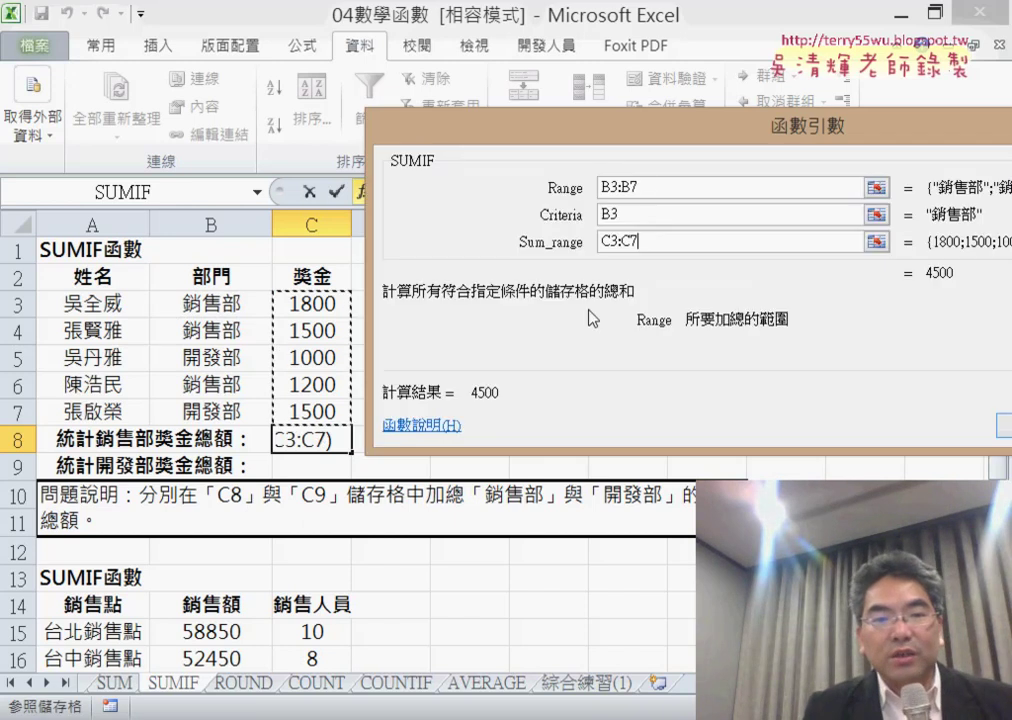
click(652, 190)
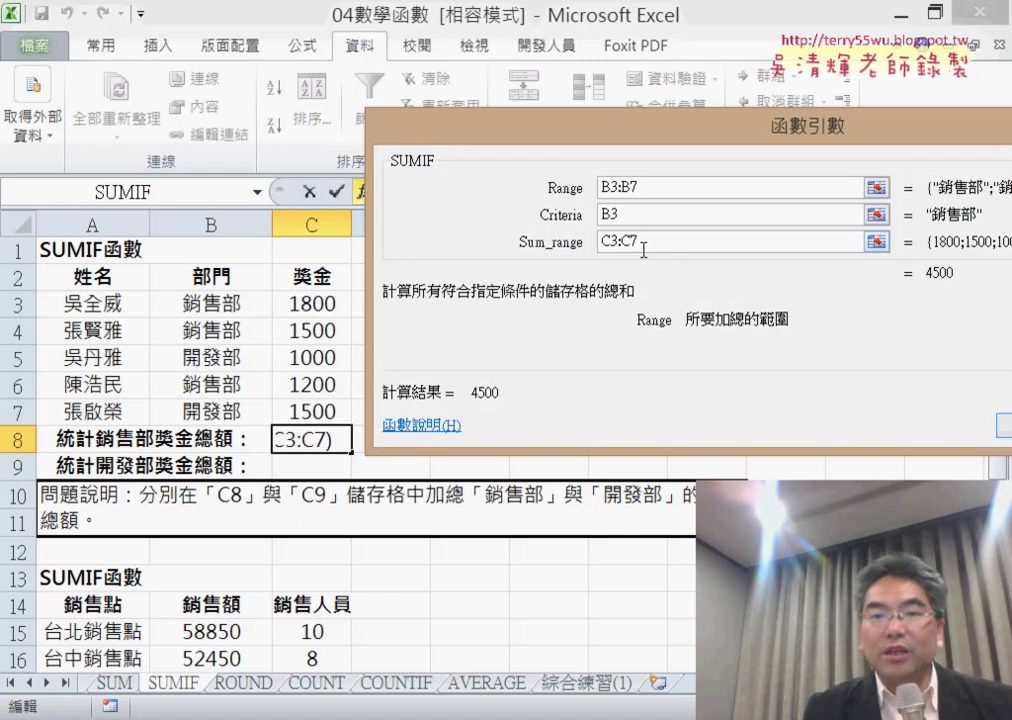
click(657, 212)
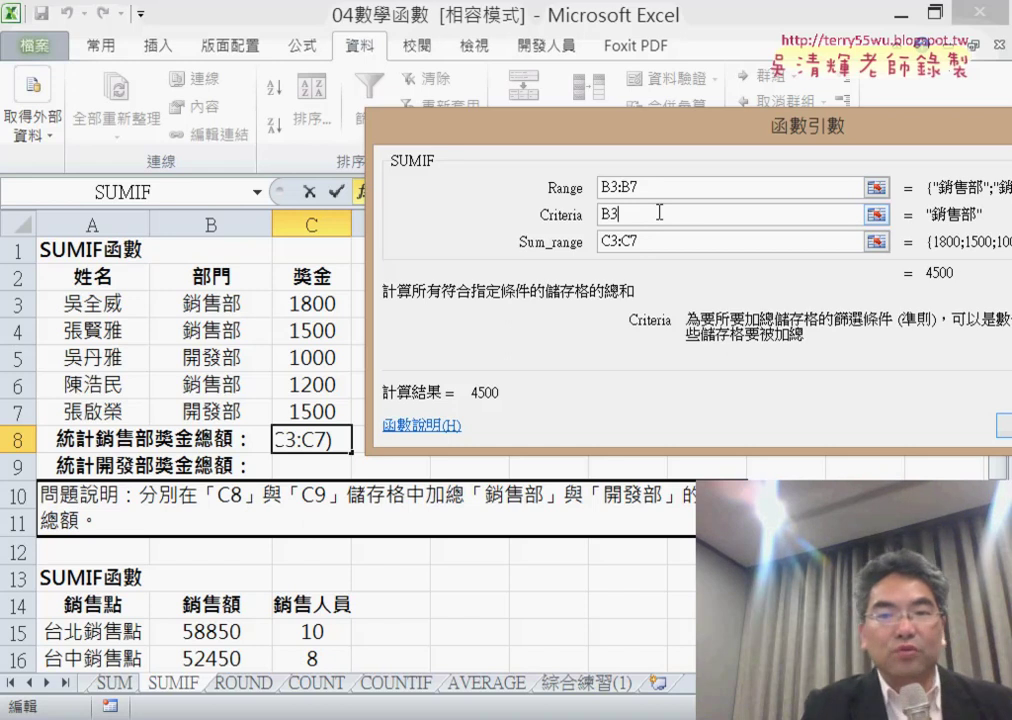
key(Return)
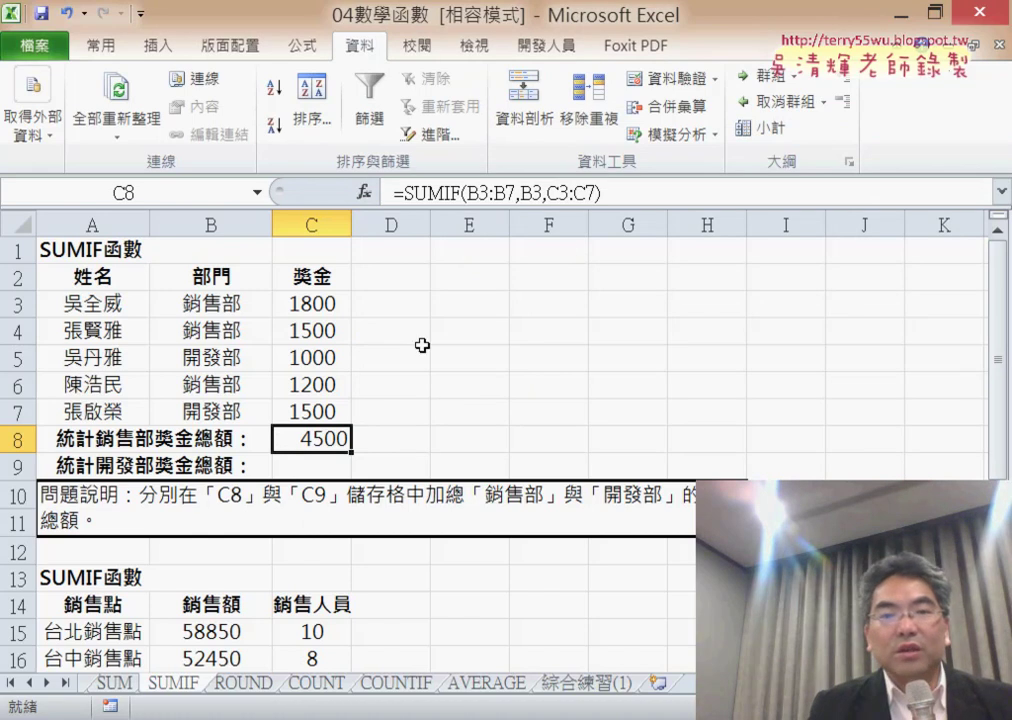
Copy the C8 formula into C9 with criteria B5 (開發部), giving 2500
click(612, 190)
drag(612, 190, 392, 190)
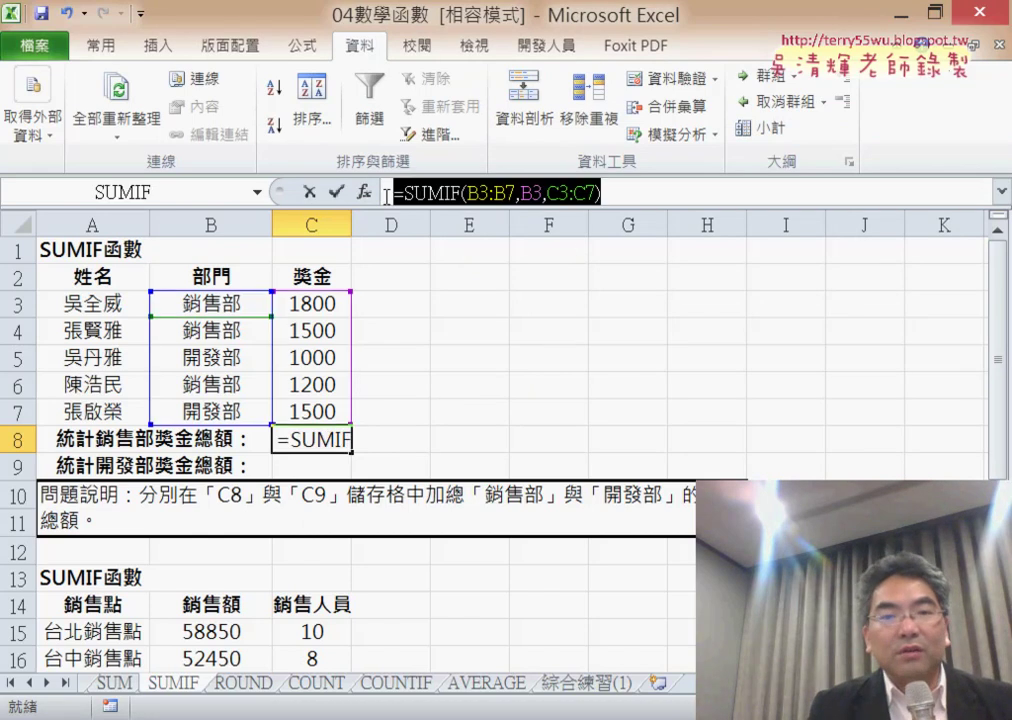
right_click(452, 196)
click(482, 234)
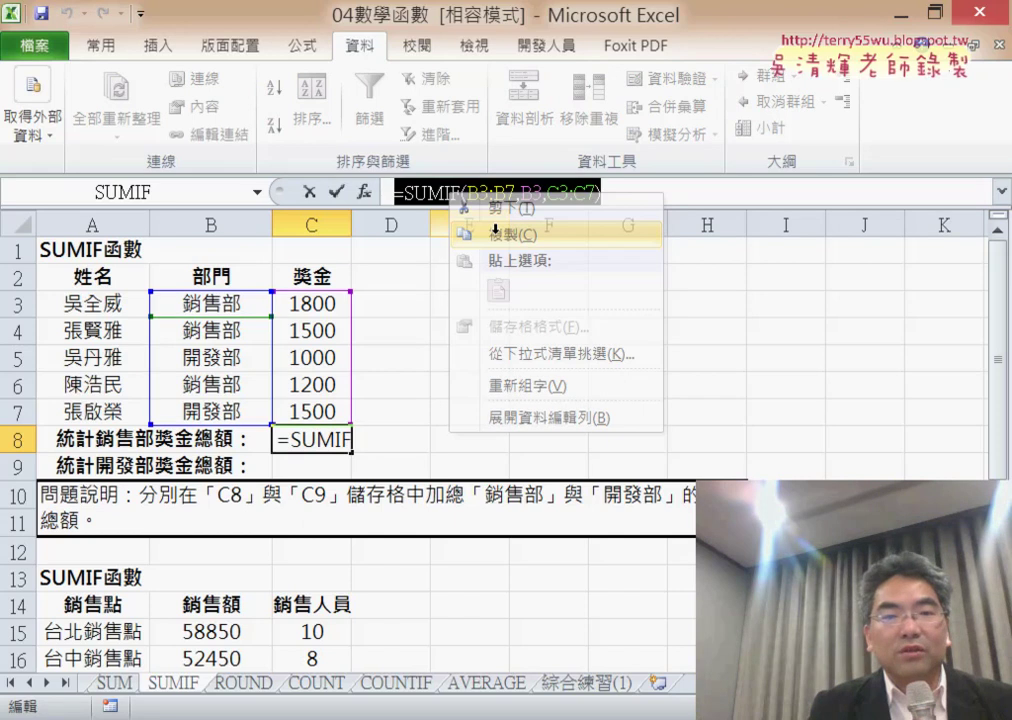
key(Escape)
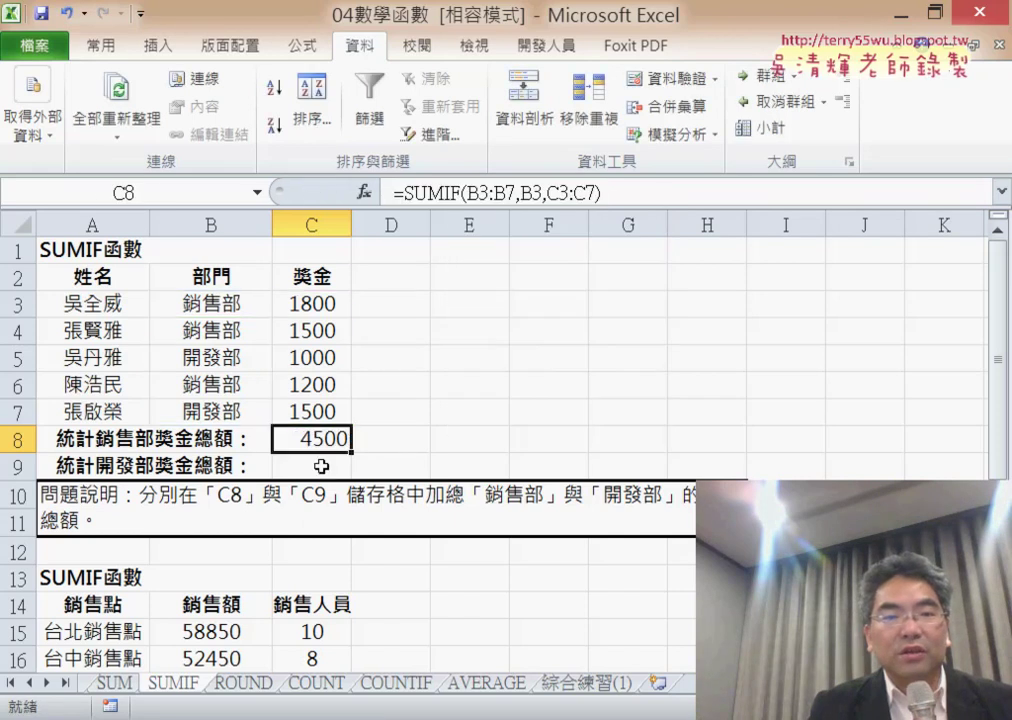
click(321, 466)
right_click(424, 193)
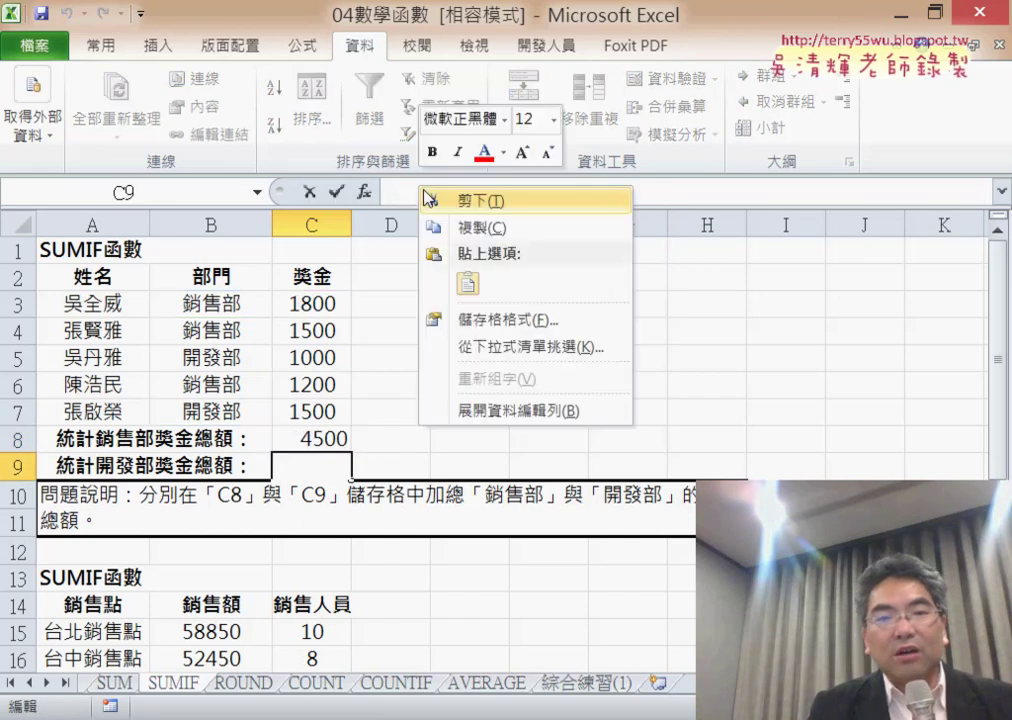
click(468, 284)
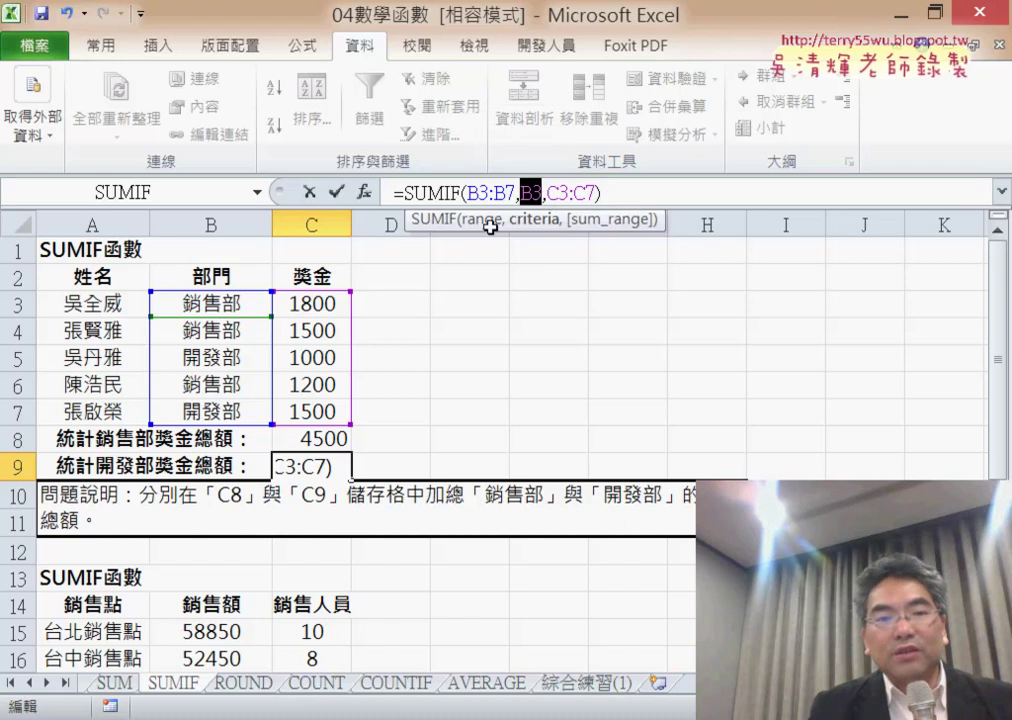
click(218, 362)
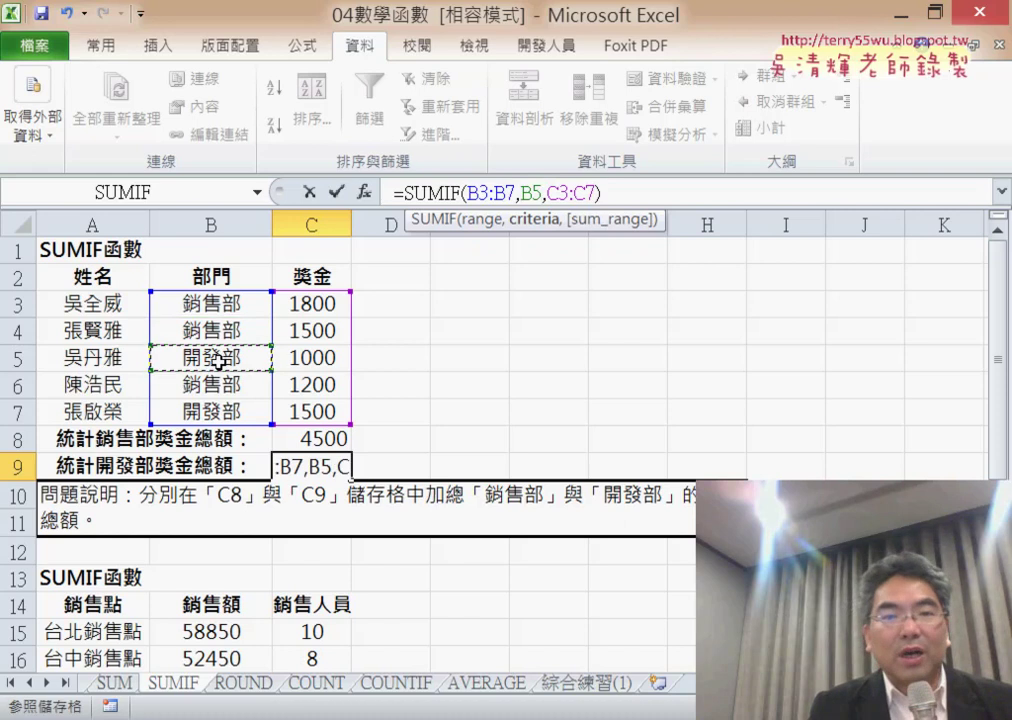
click(340, 192)
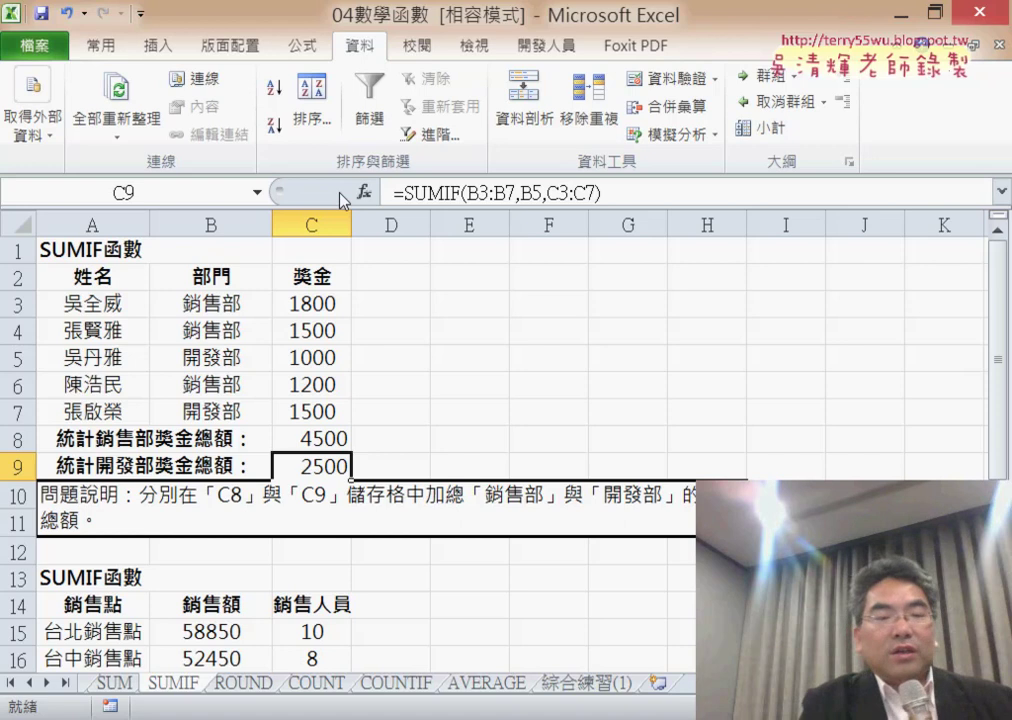
Recheck the C8 sales-department formula and scroll down to the branch sales table
scroll(407, 334, down, 2)
scroll(407, 342, up, 2)
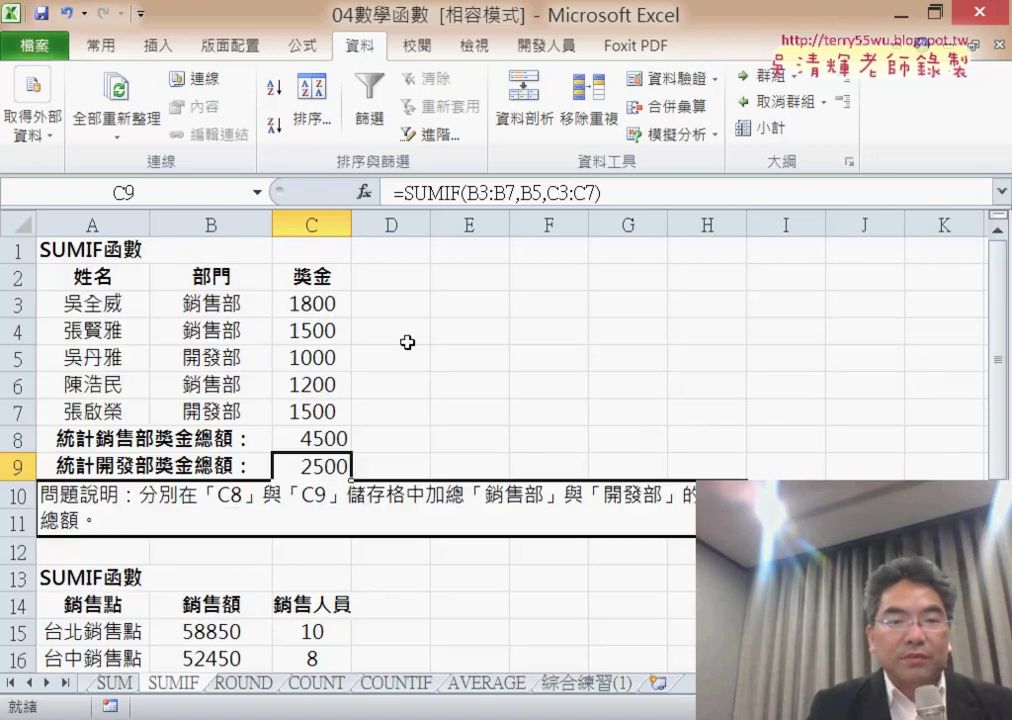
click(328, 441)
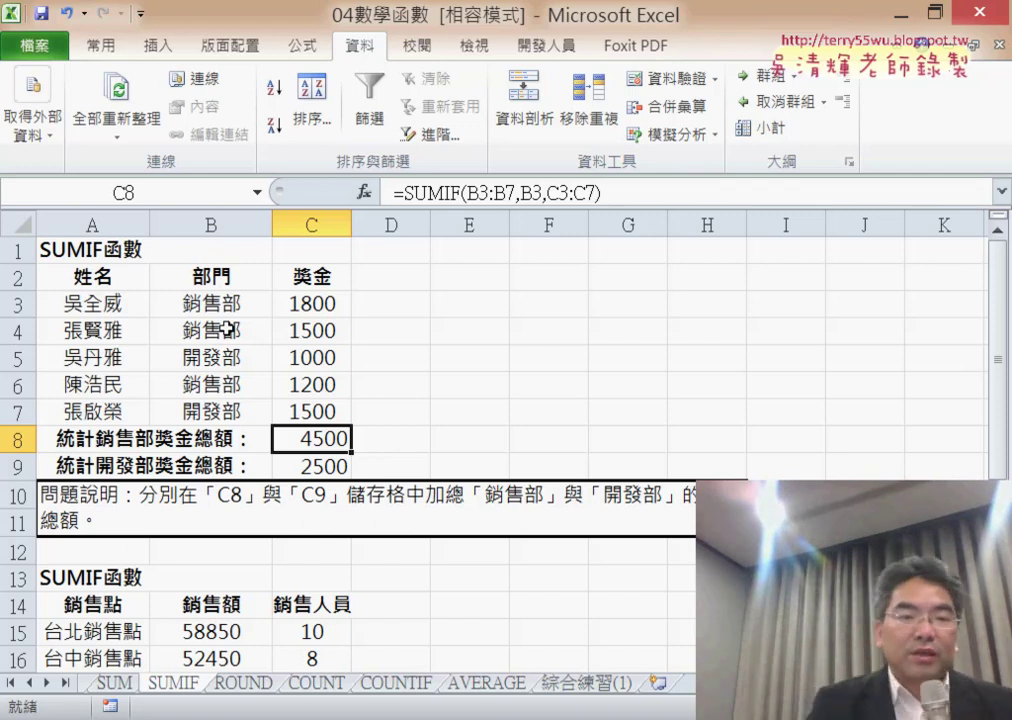
scroll(235, 328, down, 4)
Select C20 and insert SUMIF from the Most Recently Used functions
drag(228, 311, 217, 402)
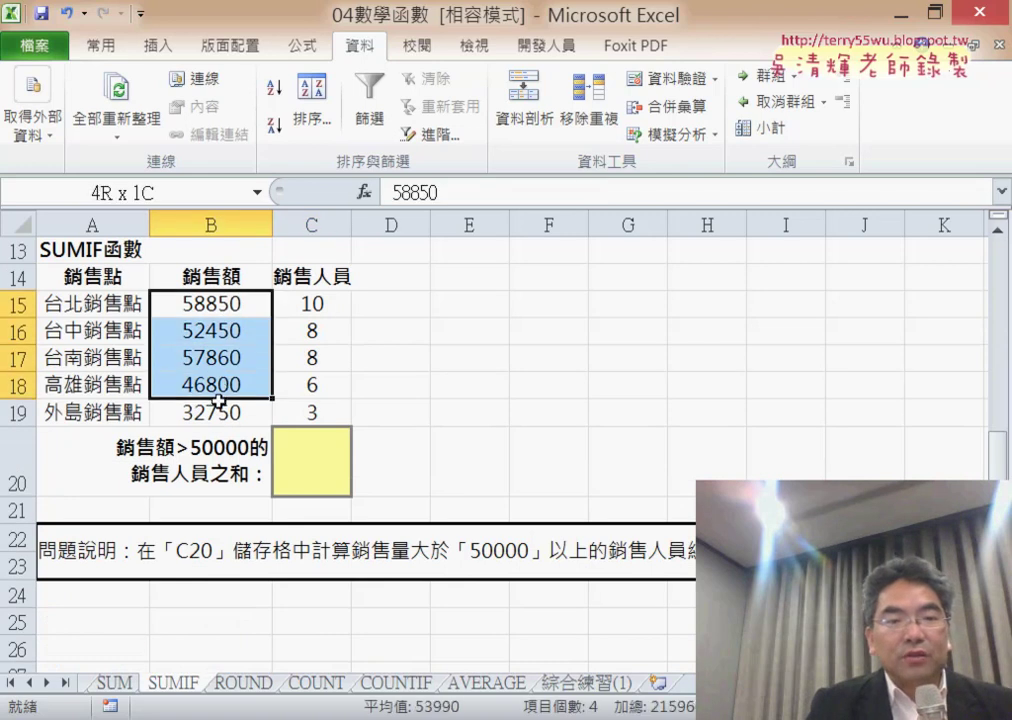
click(207, 466)
click(330, 460)
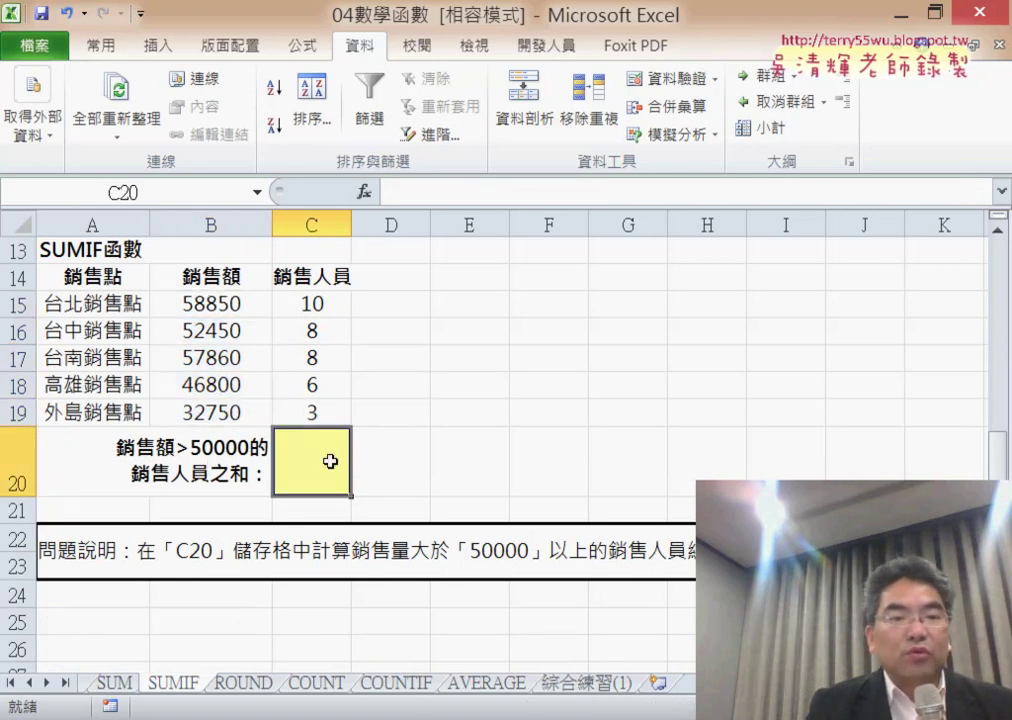
click(366, 197)
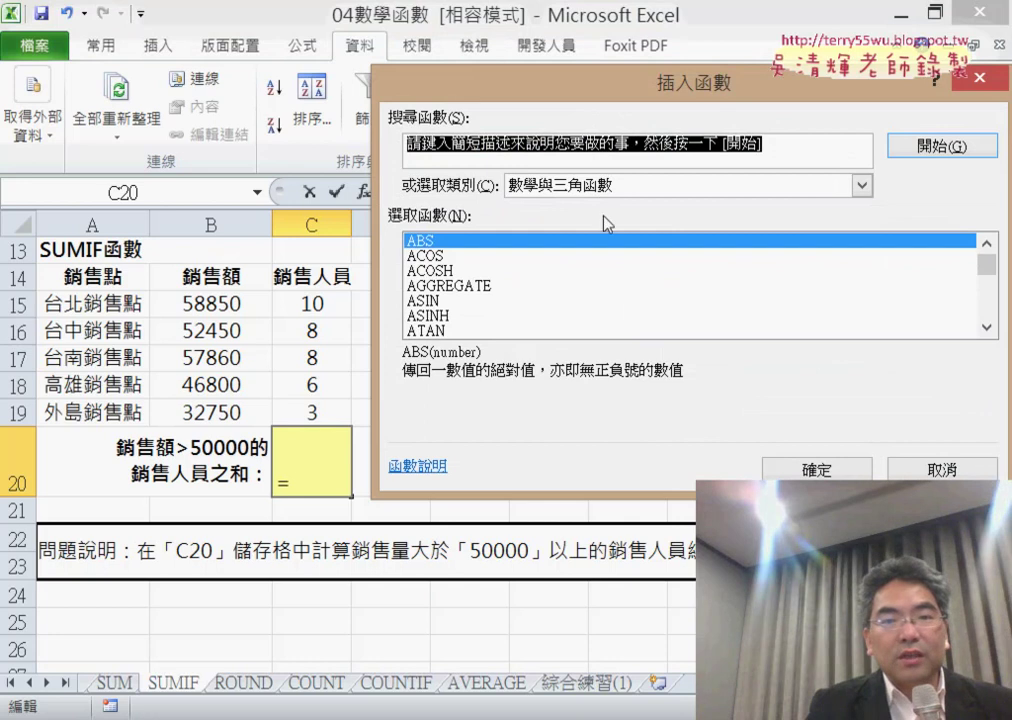
click(605, 191)
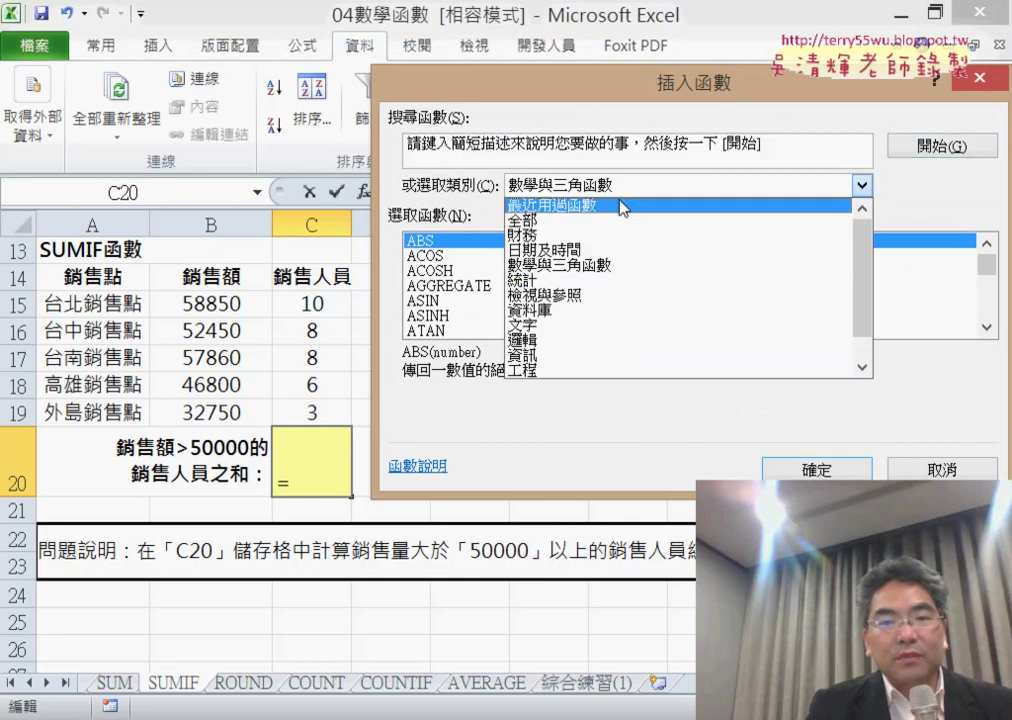
click(623, 207)
click(825, 469)
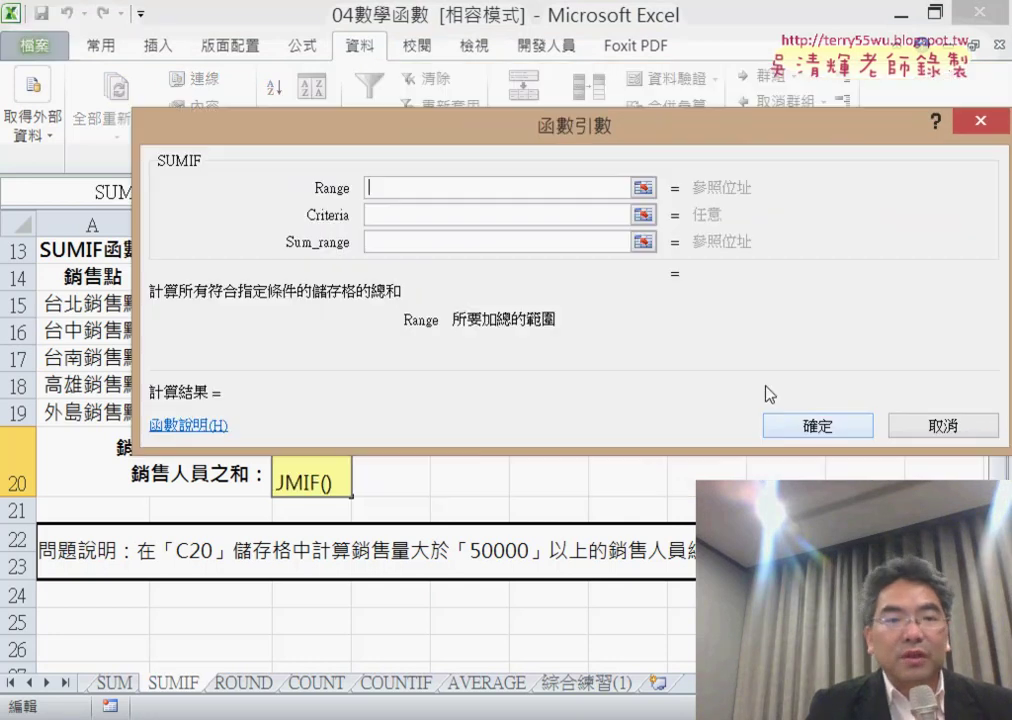
drag(517, 138, 705, 143)
Set SUMIF arguments: Range B15:B19, Criteria >50000, Sum_range C15:C19
drag(210, 303, 222, 411)
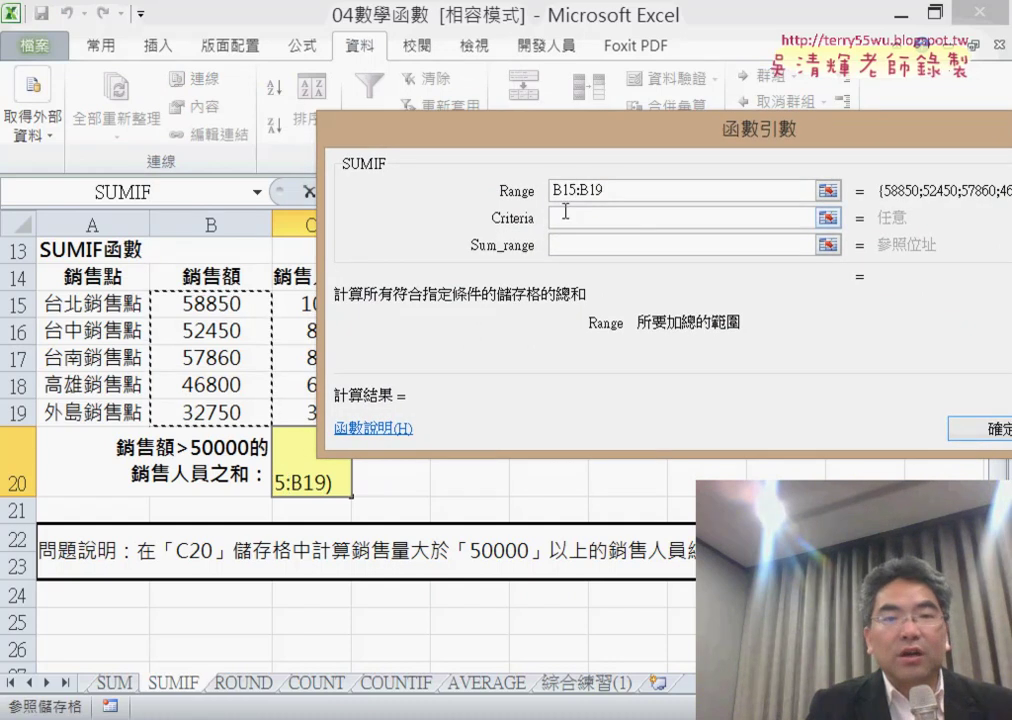
click(788, 214)
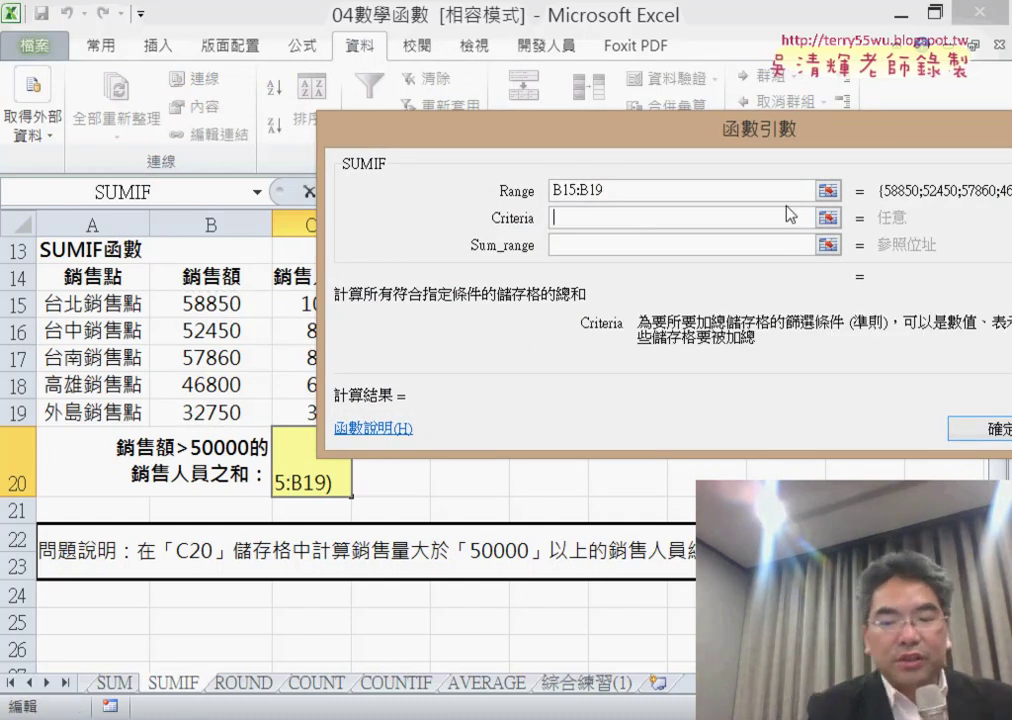
text(>5)
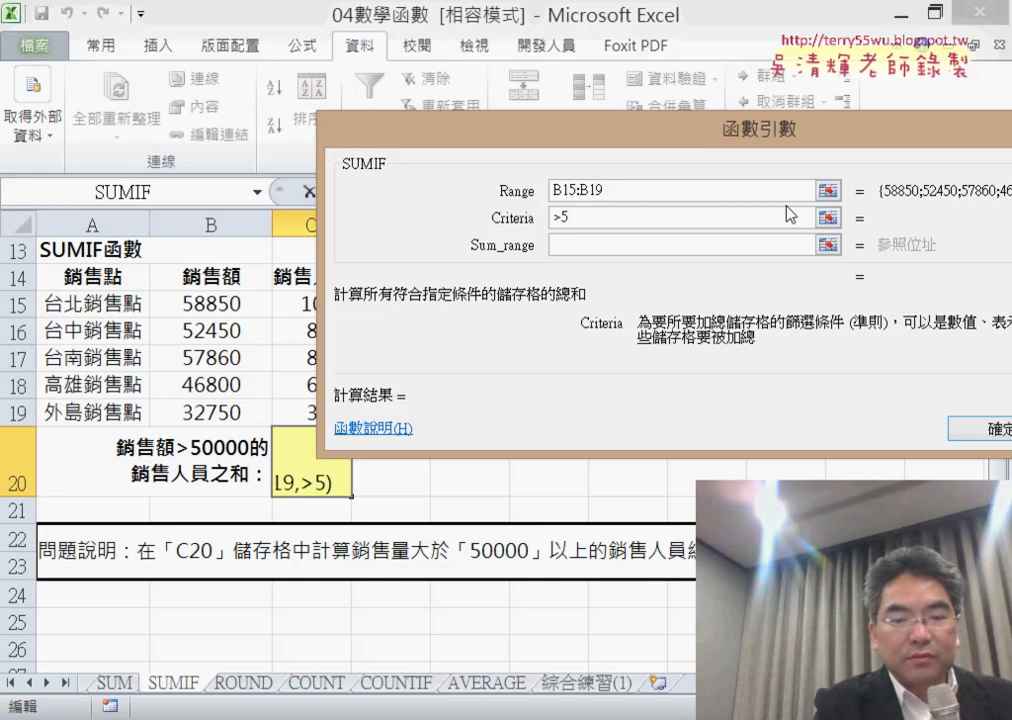
text(0000)
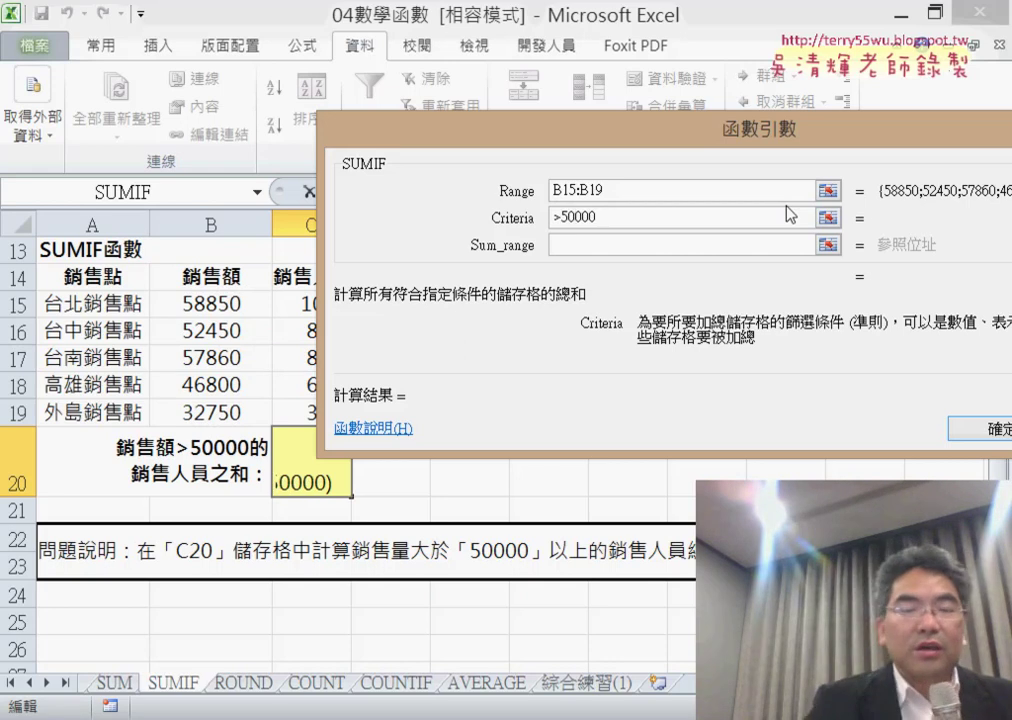
click(648, 245)
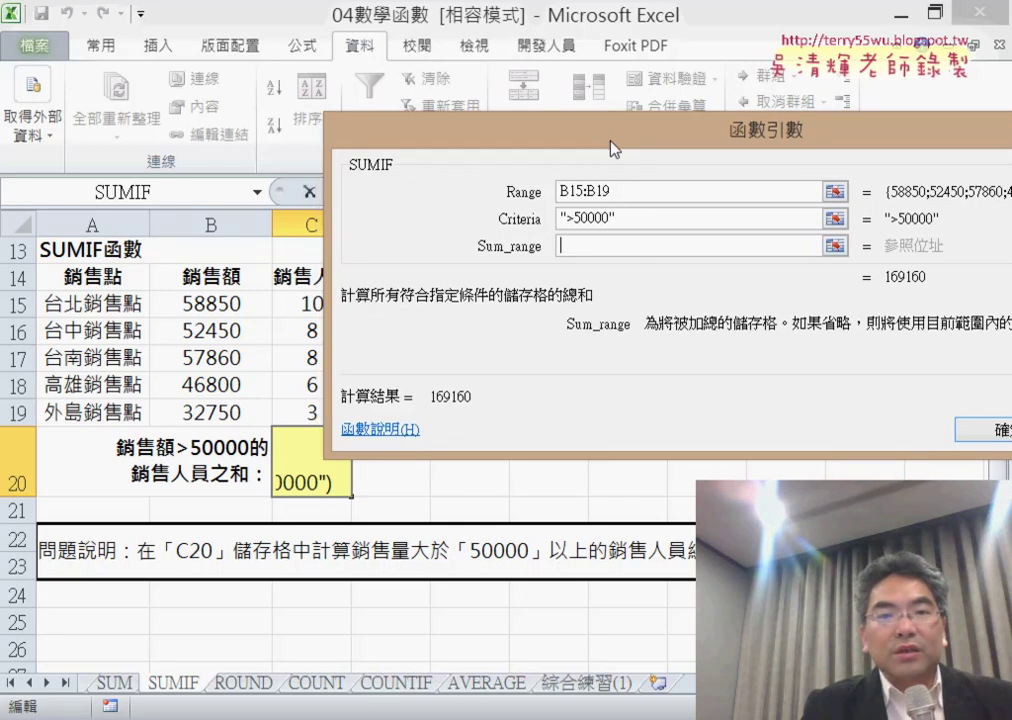
drag(598, 128, 696, 141)
drag(316, 312, 310, 408)
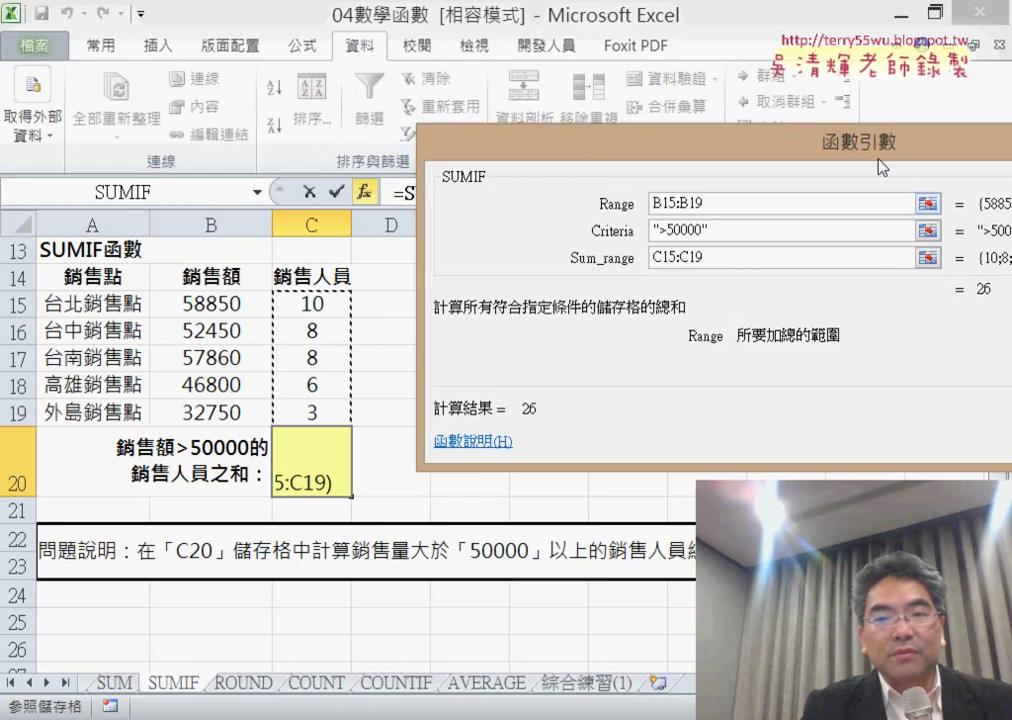
drag(861, 141, 700, 118)
Confirm the C20 SUMIF result of 26 and switch to the 007產線人員工資之和 workbook
click(940, 422)
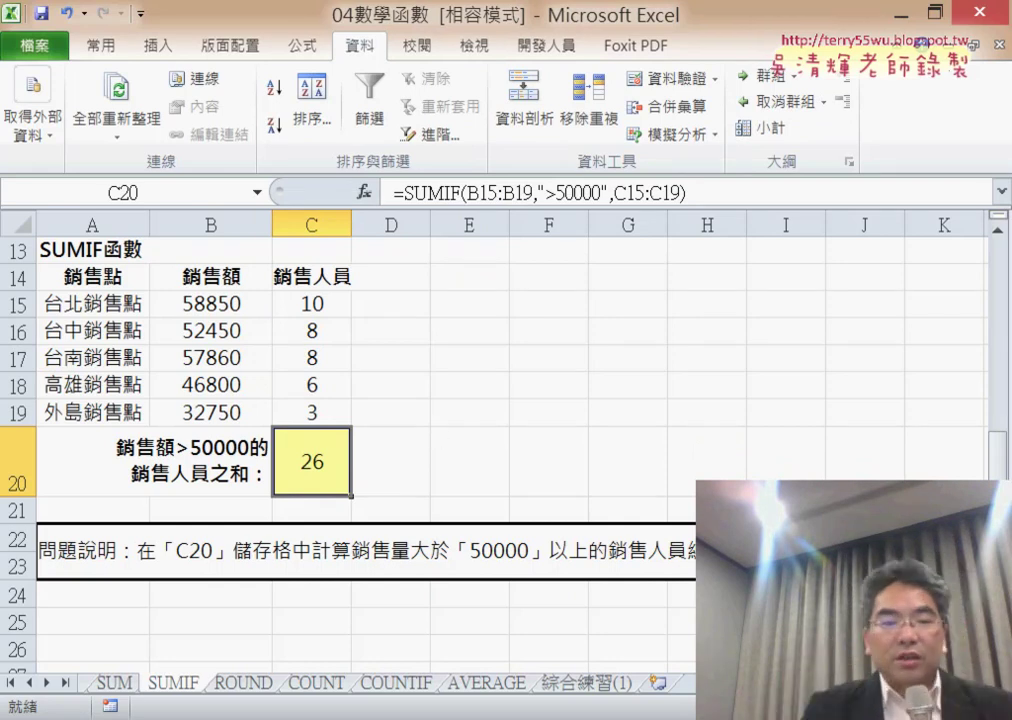
mouse_move(390, 719)
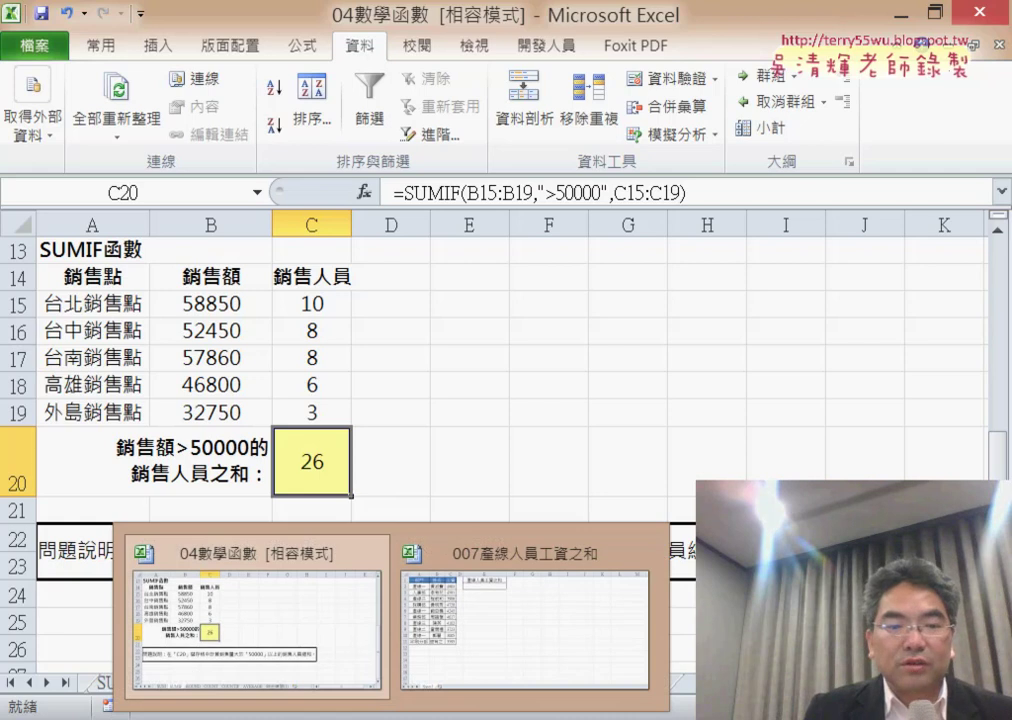
click(481, 625)
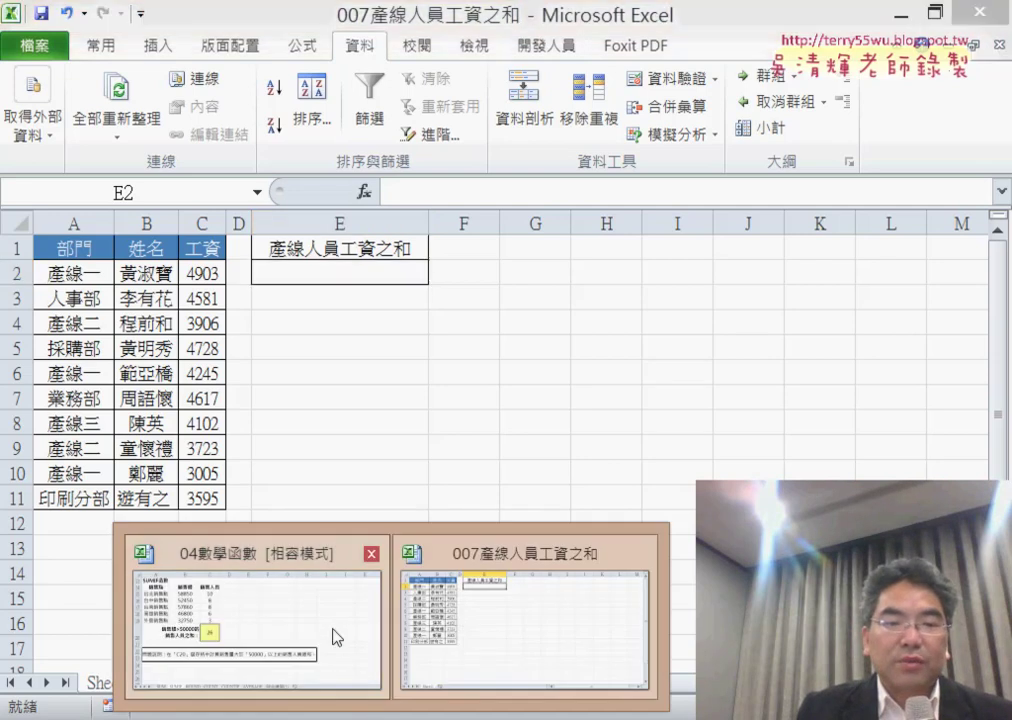
click(334, 639)
scroll(131, 307, up, 4)
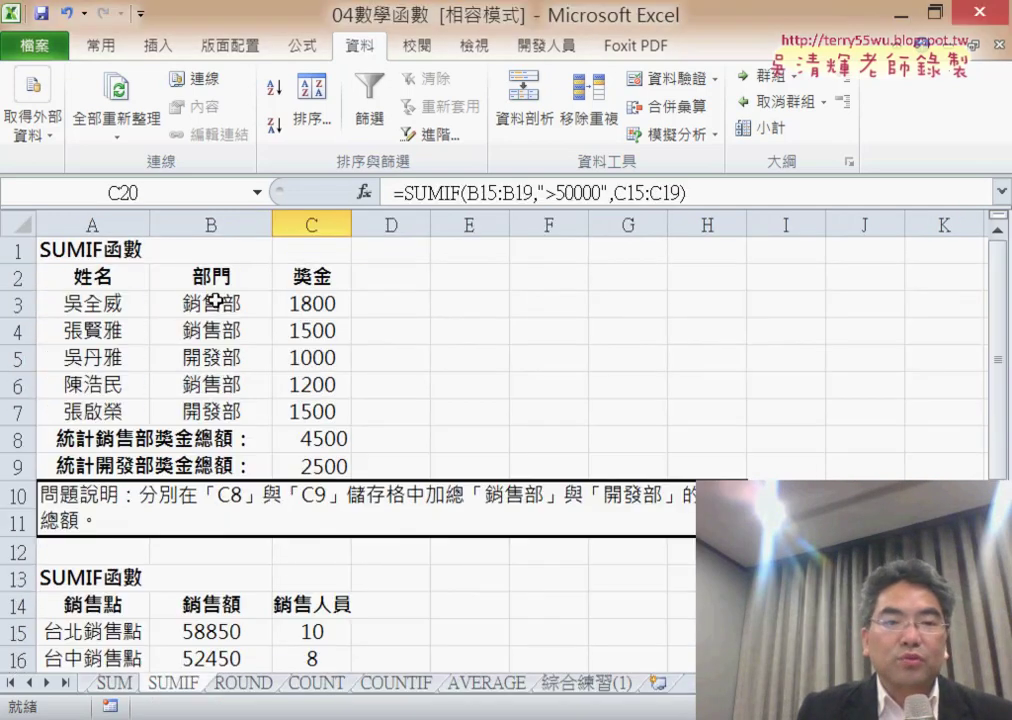
click(246, 300)
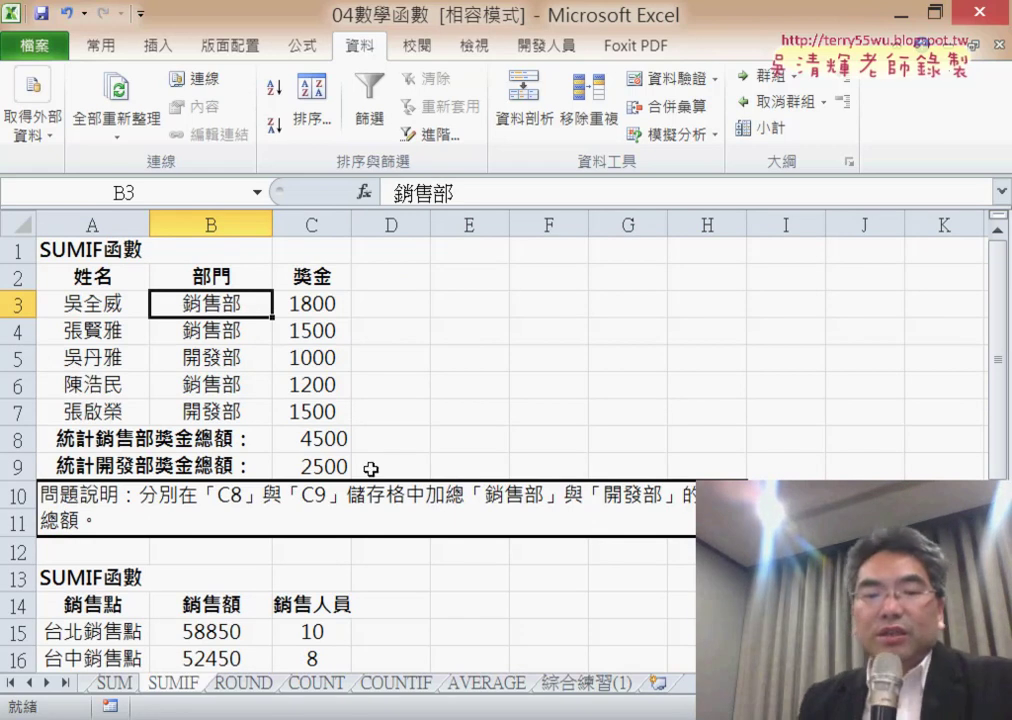
key(alt+Tab)
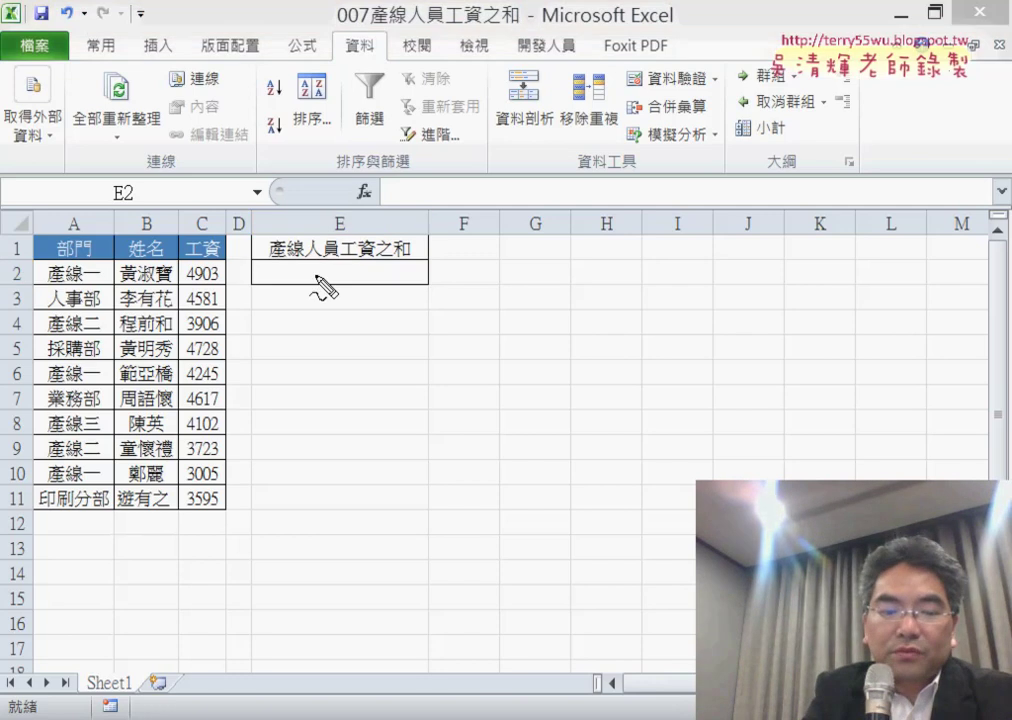
Sketch explanatory red pen marks, erase them, then select the departments A2:A11
drag(478, 224, 493, 320)
mouse_move(580, 210)
mouse_down()
mouse_move(577, 277)
mouse_move(600, 246)
mouse_move(568, 262)
mouse_move(608, 280)
mouse_up()
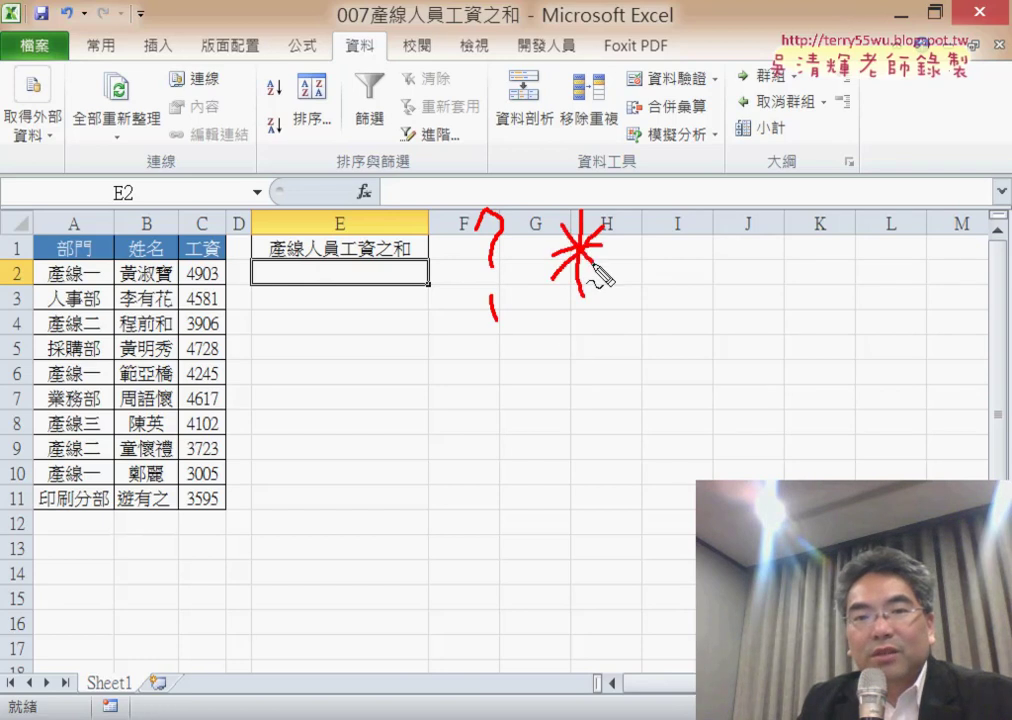
mouse_move(470, 357)
mouse_down()
mouse_move(523, 350)
mouse_move(522, 367)
mouse_up()
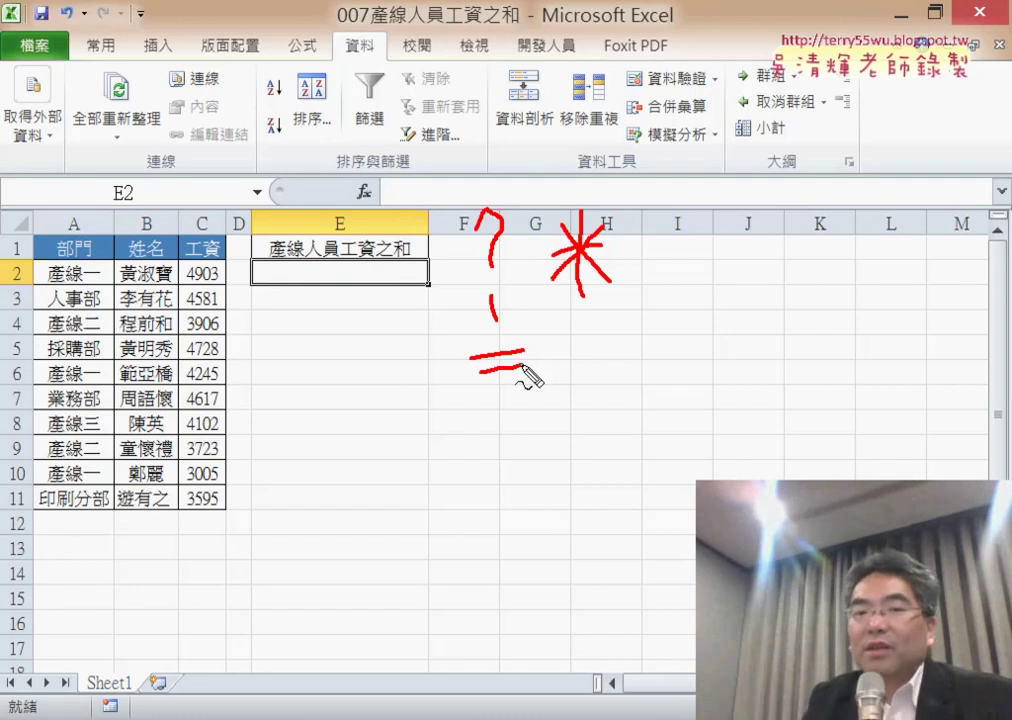
mouse_move(560, 341)
mouse_down()
mouse_move(603, 350)
mouse_move(620, 366)
mouse_up()
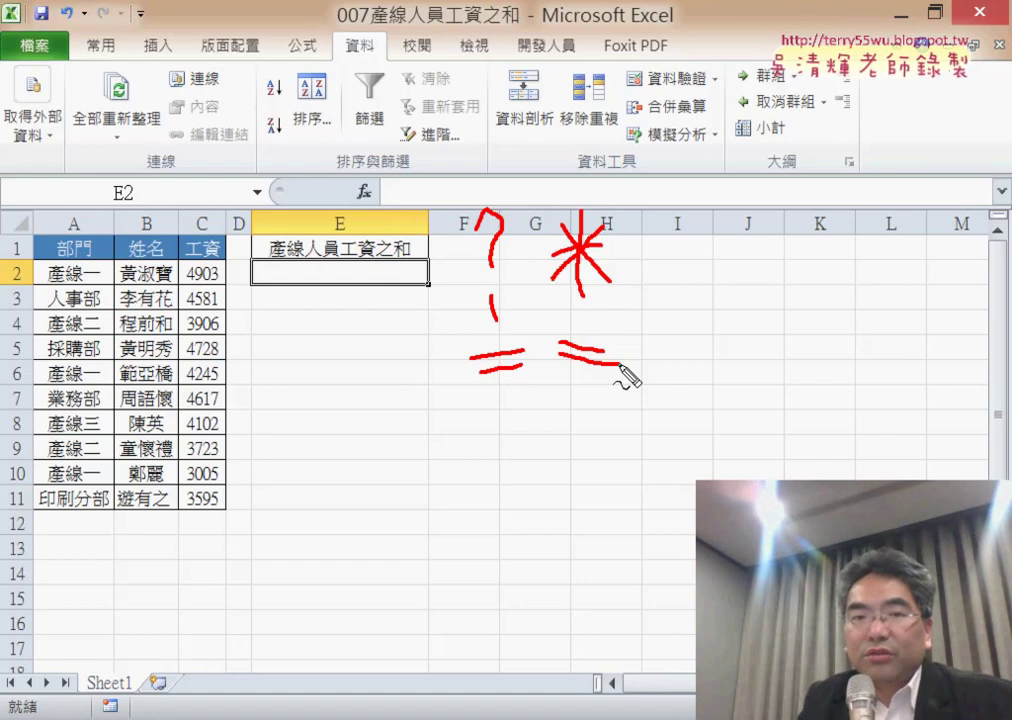
key(Escape)
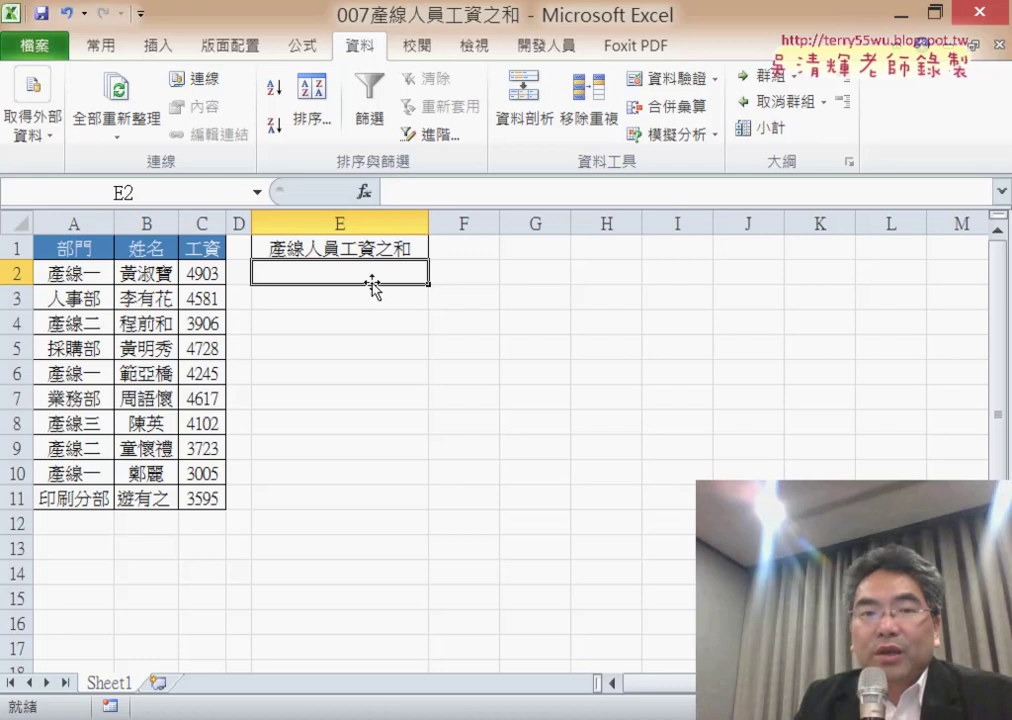
click(58, 278)
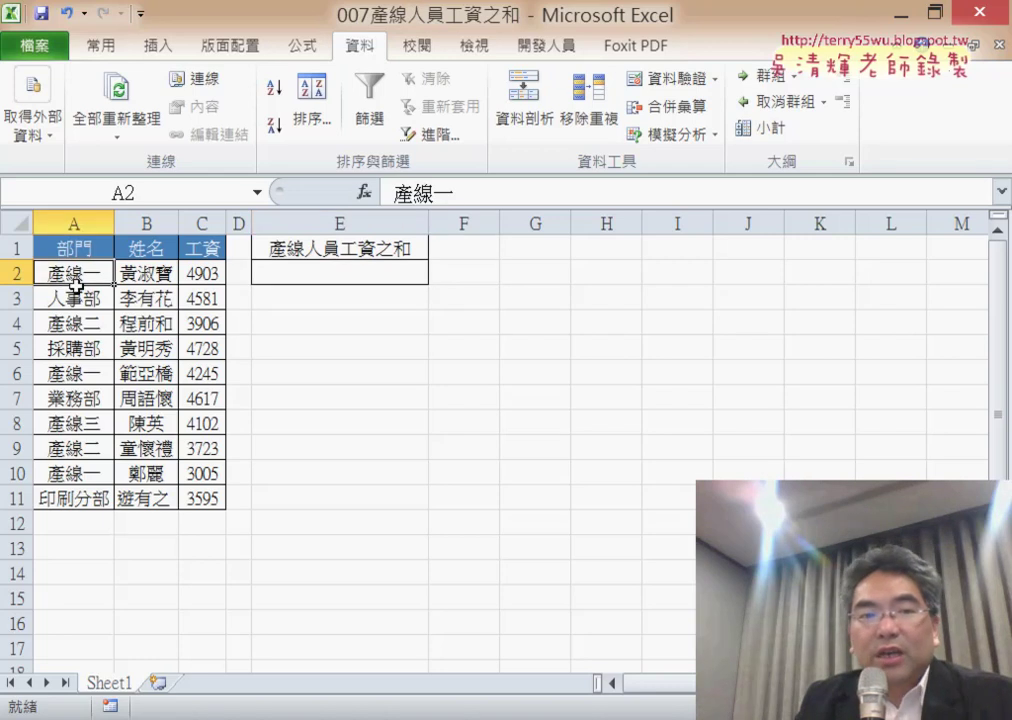
mouse_move(62, 272)
mouse_down()
mouse_move(64, 451)
mouse_move(77, 503)
mouse_up()
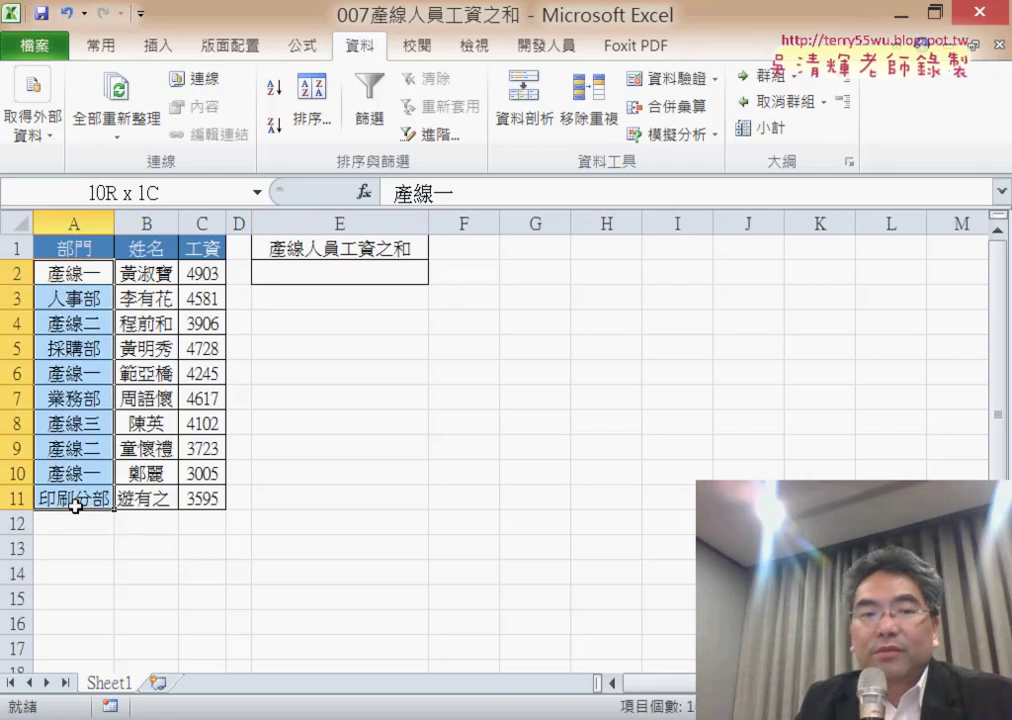